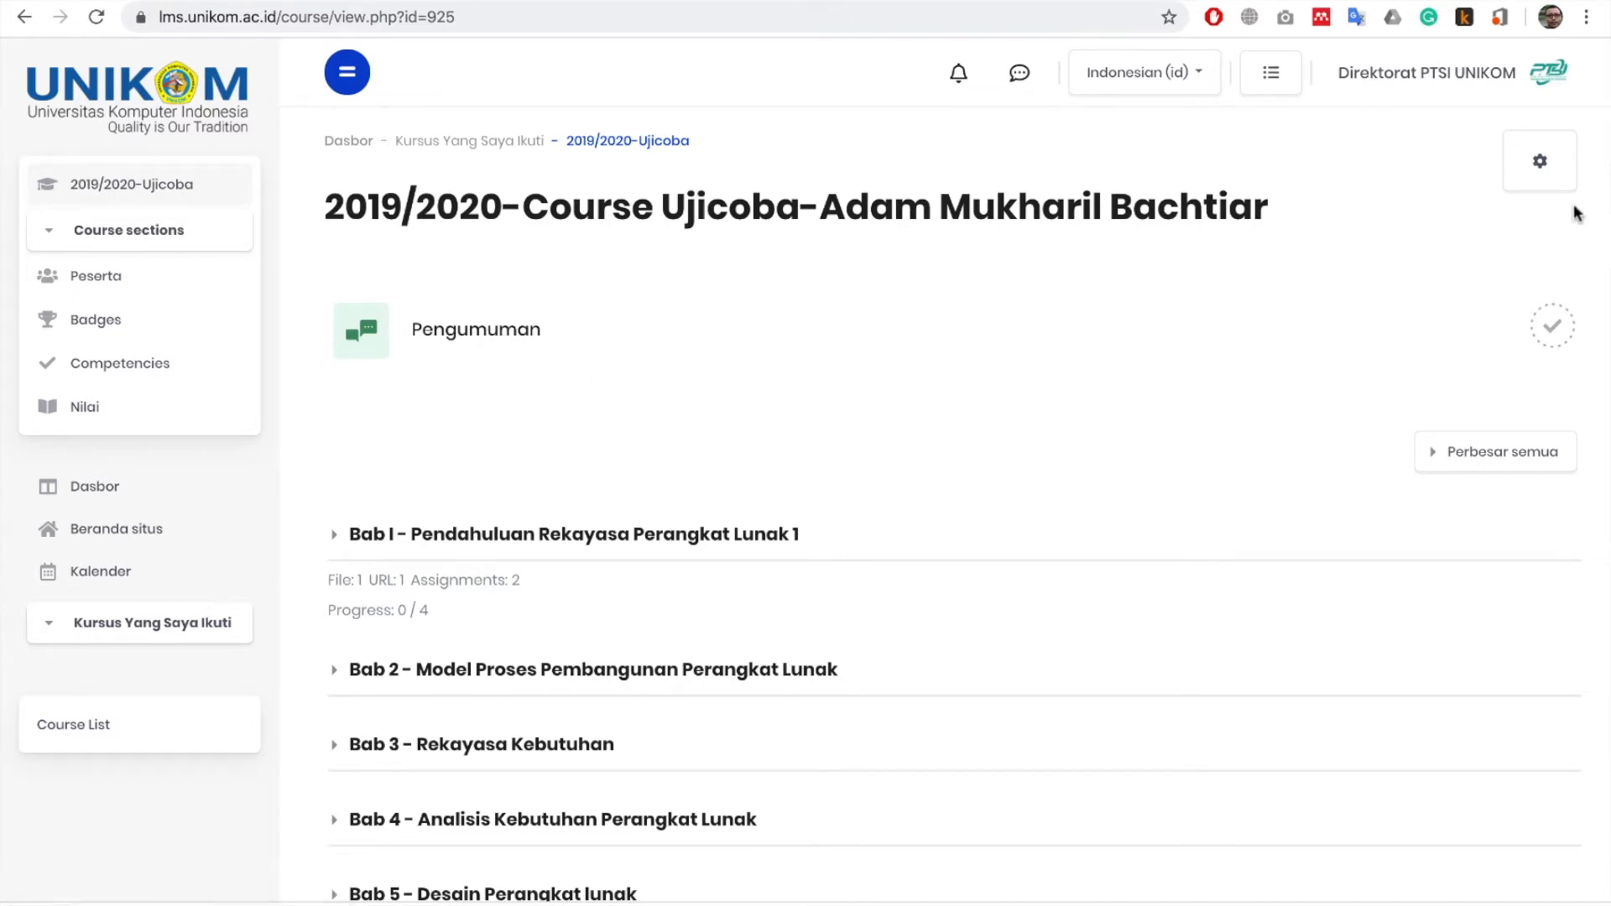
# Turn on editing mode for the course and open the settings of the Pengumuman forum.
pyautogui.click(1559, 170)
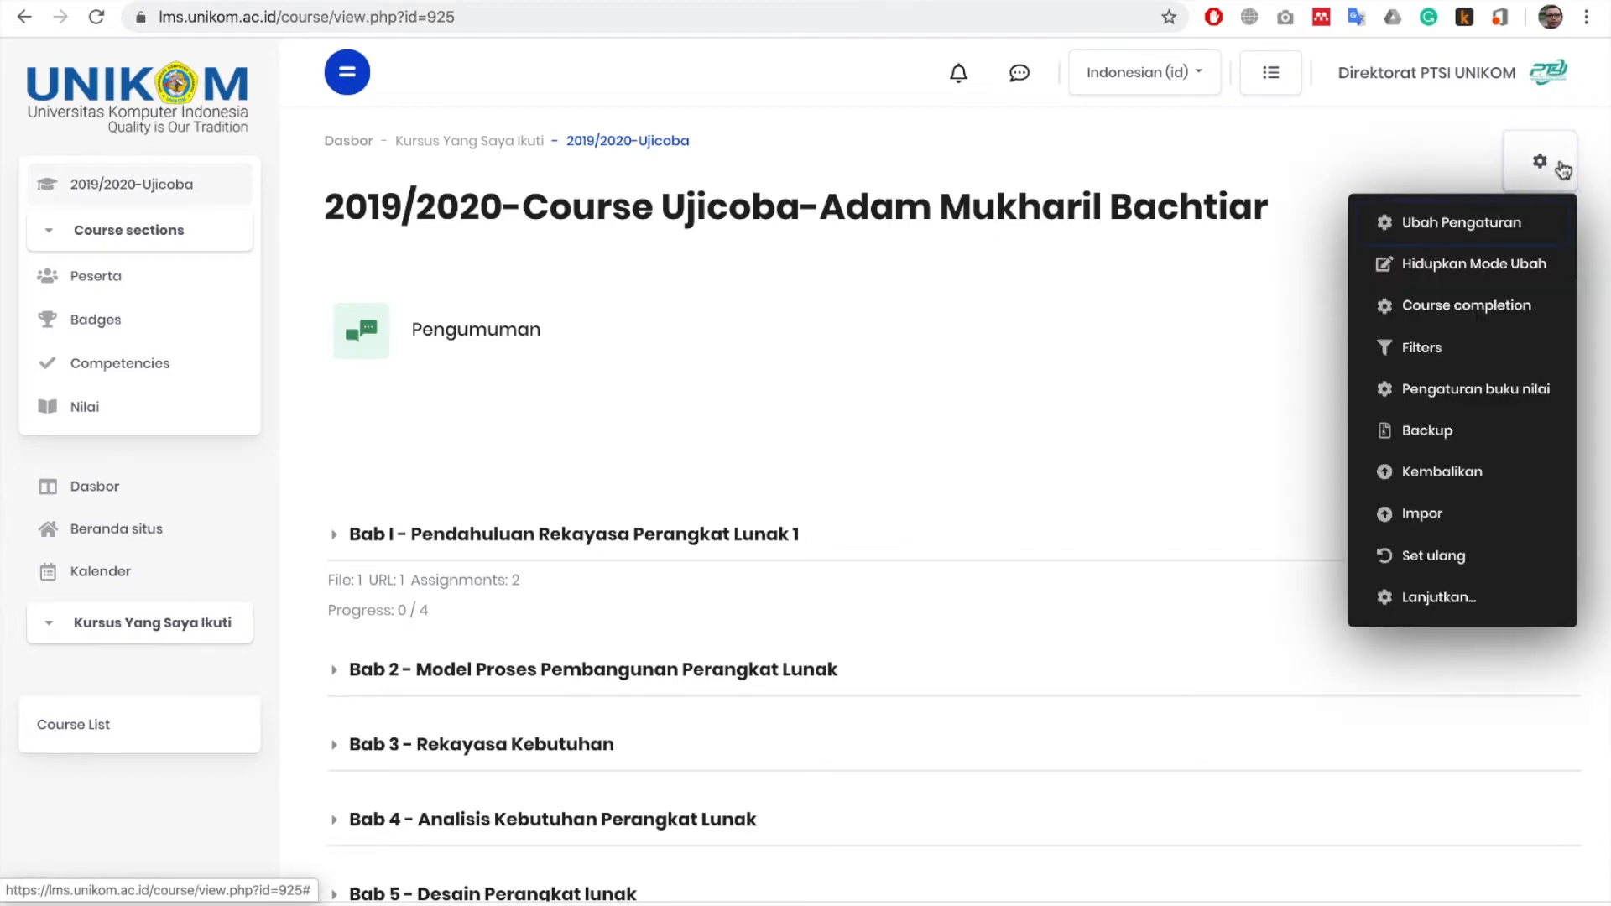
pyautogui.click(1510, 263)
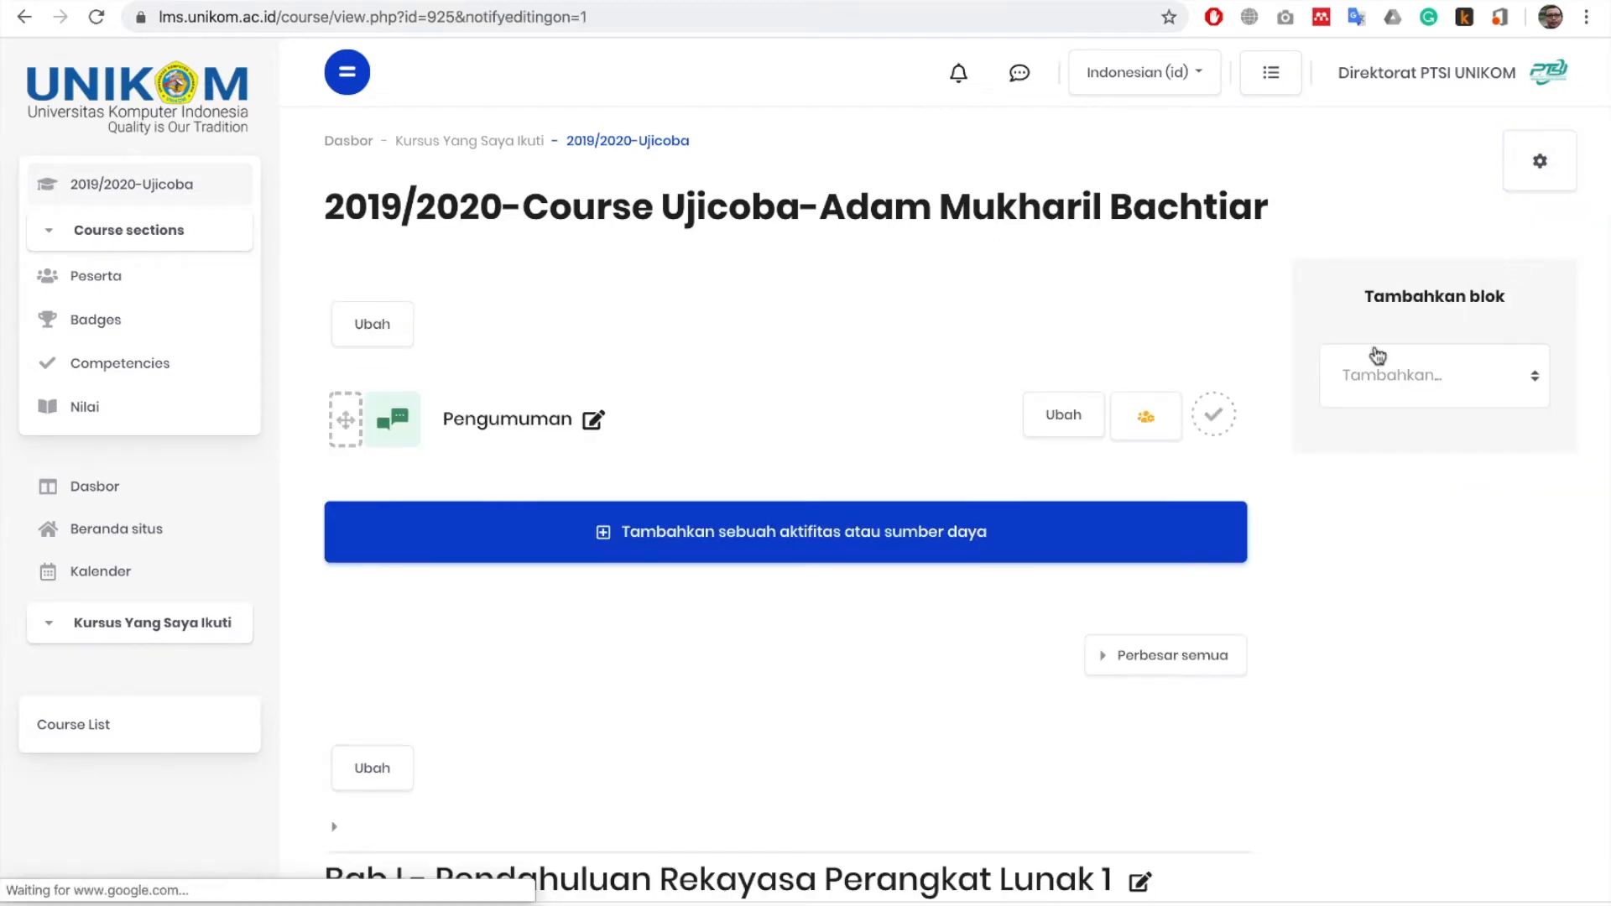
pyautogui.scroll(-1, 828, 387)
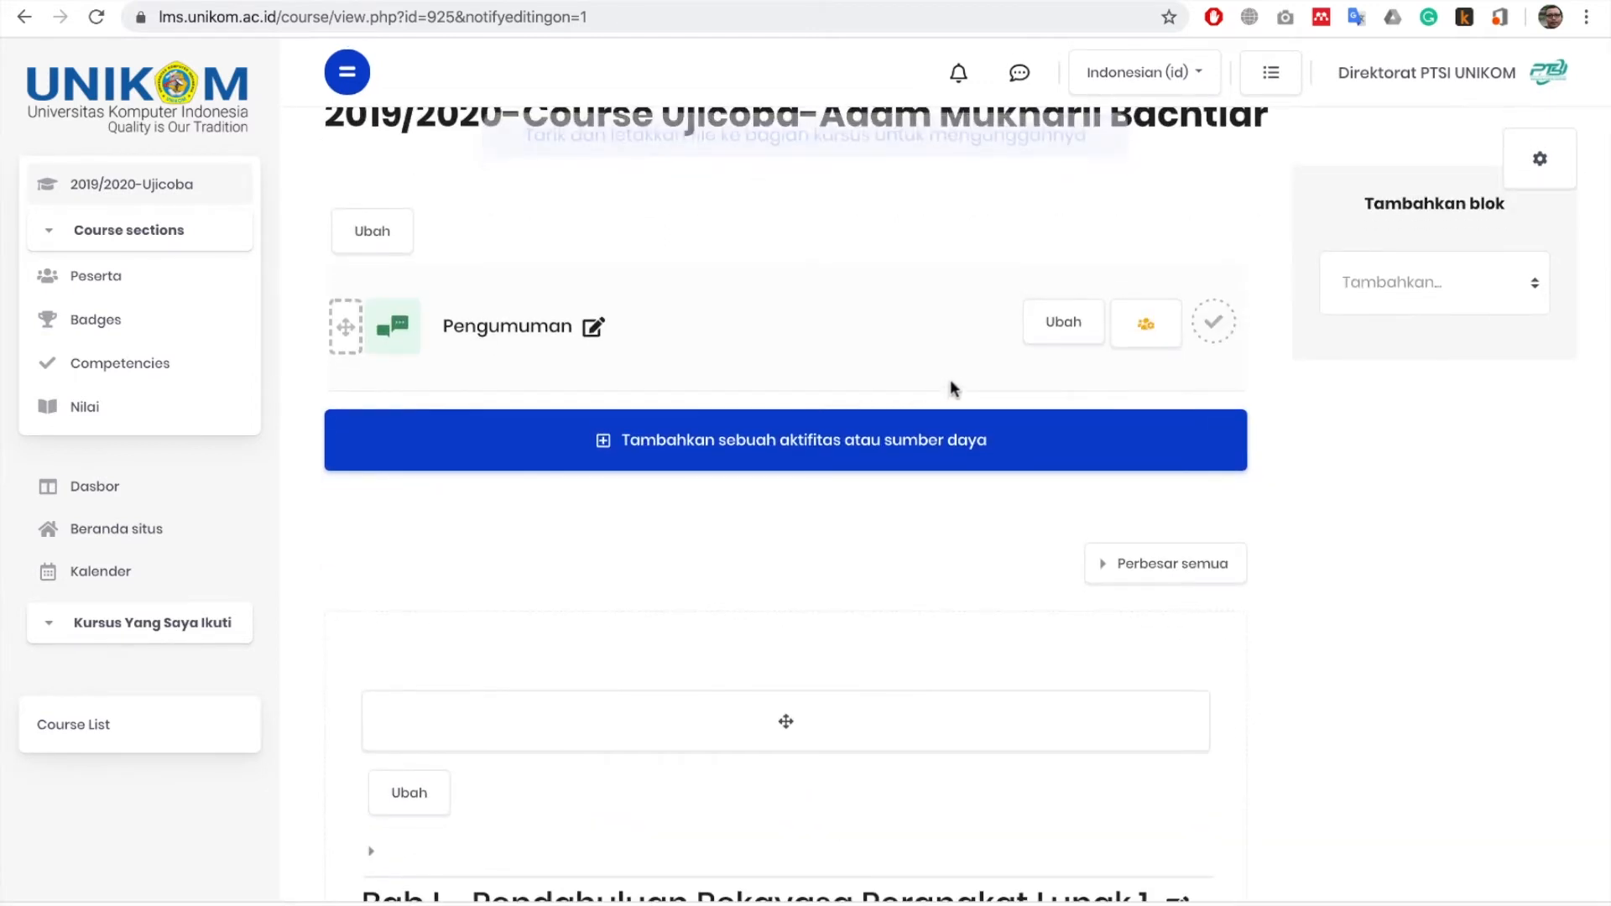
pyautogui.click(1059, 333)
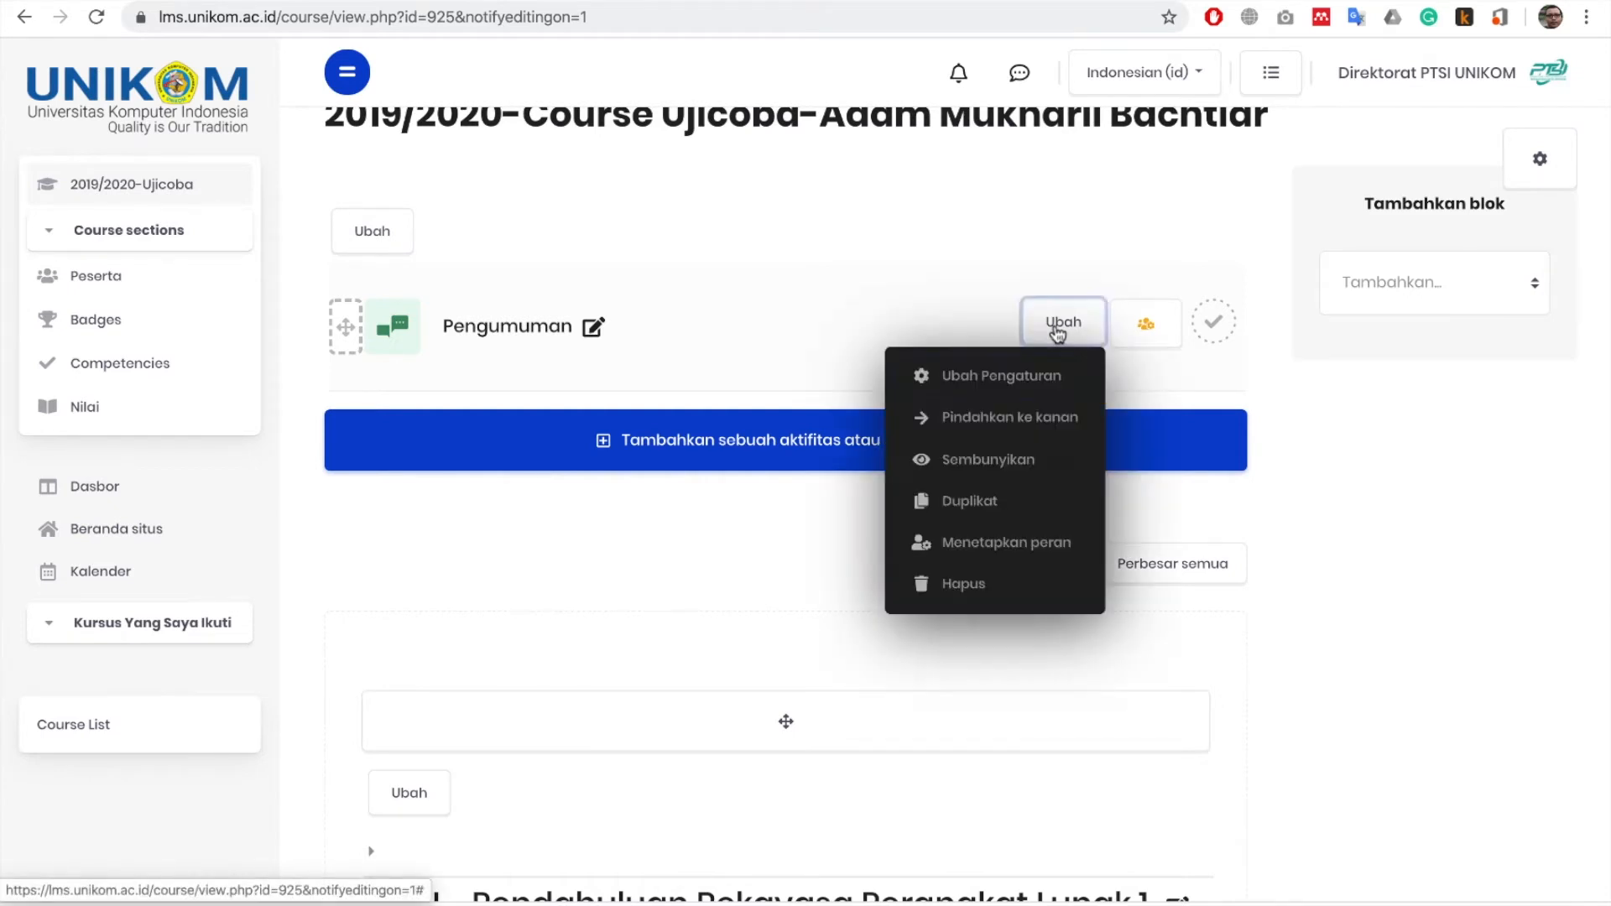
pyautogui.click(1015, 379)
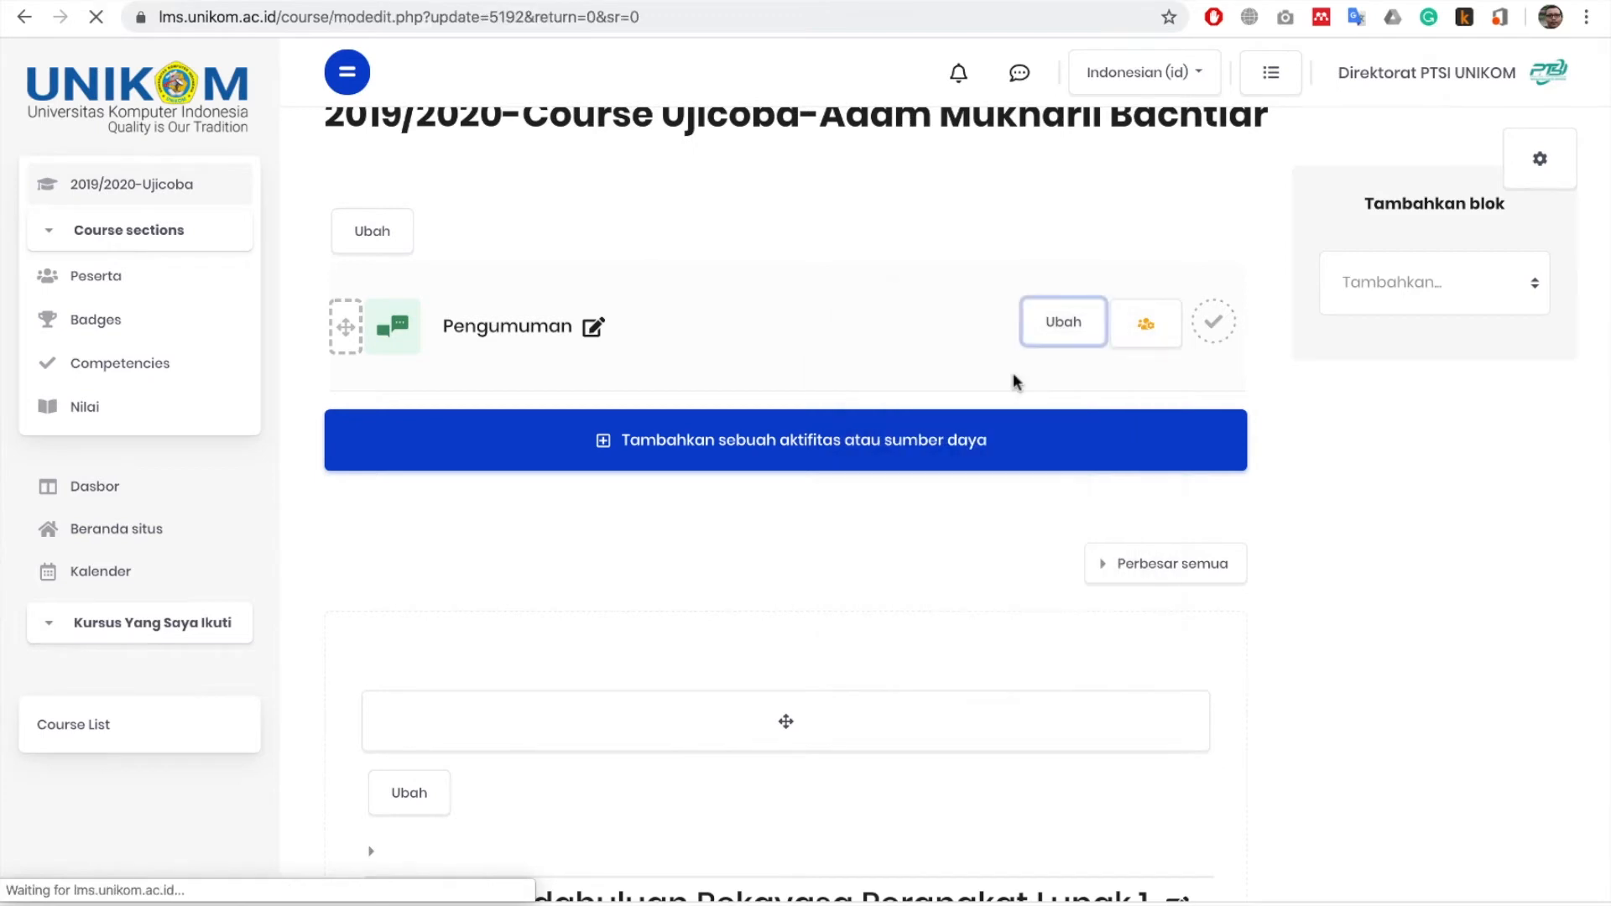
# Rename the forum to "Pengumuman Kelas Ujicoba".
pyautogui.scroll(-3, 894, 424)
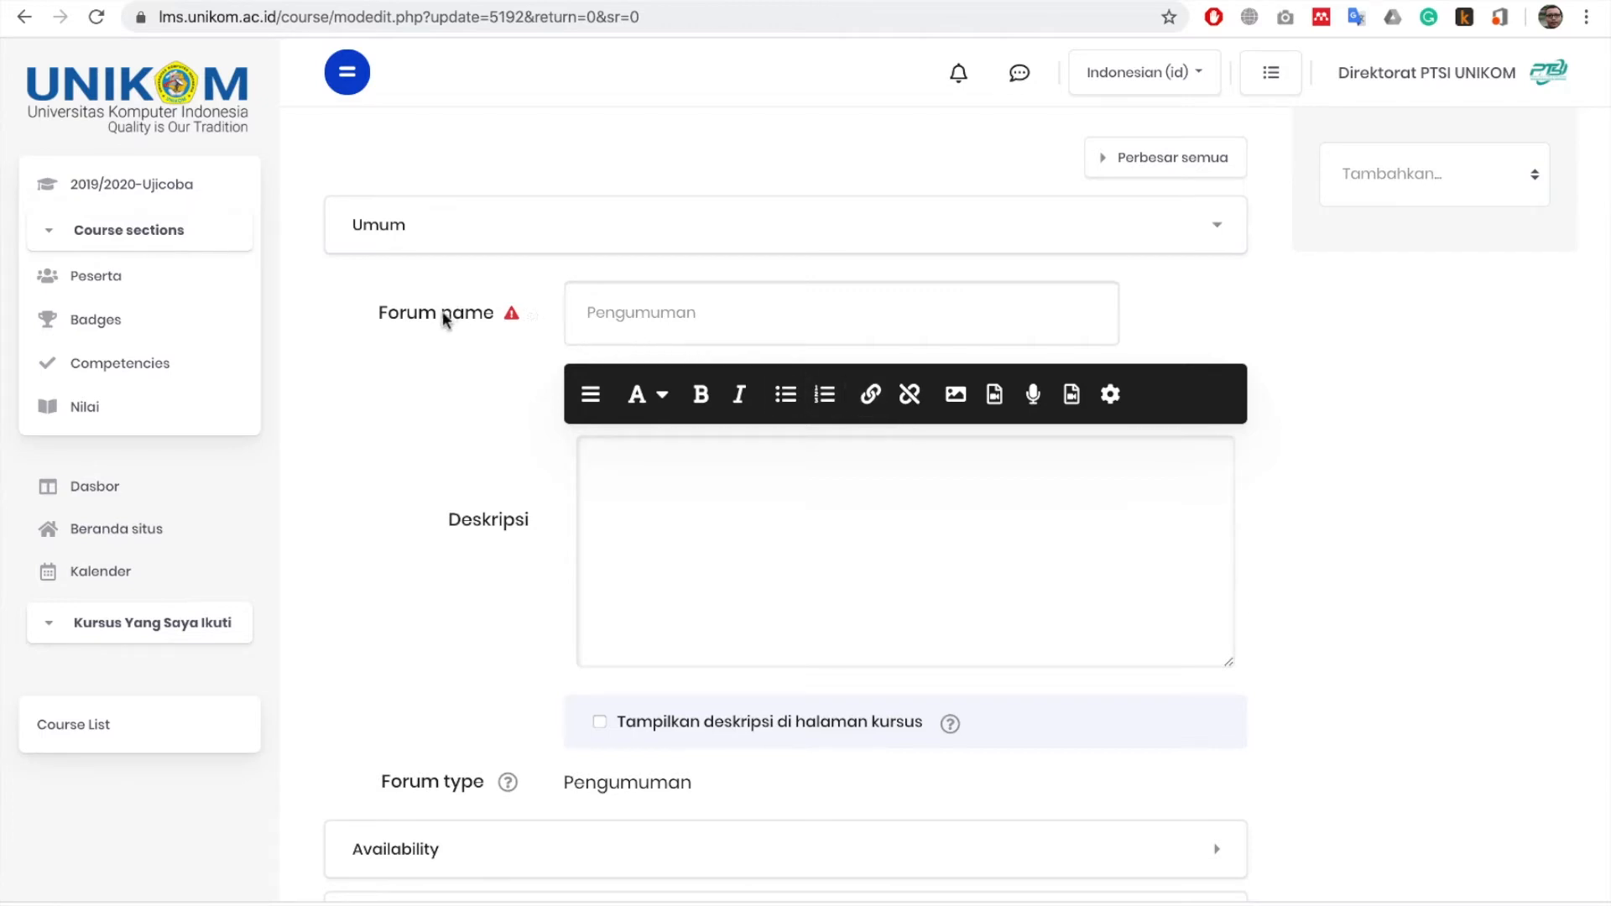
pyautogui.click(718, 320)
pyautogui.write('Kelas Ujicoba')
# Enter the description "Silakan masuk ke dalam Section ini untuk melihat pengumuman atau bertanya tentang pelaksanaan perkuliahan di kelas ini." and display it on the course page.
pyautogui.click(697, 516)
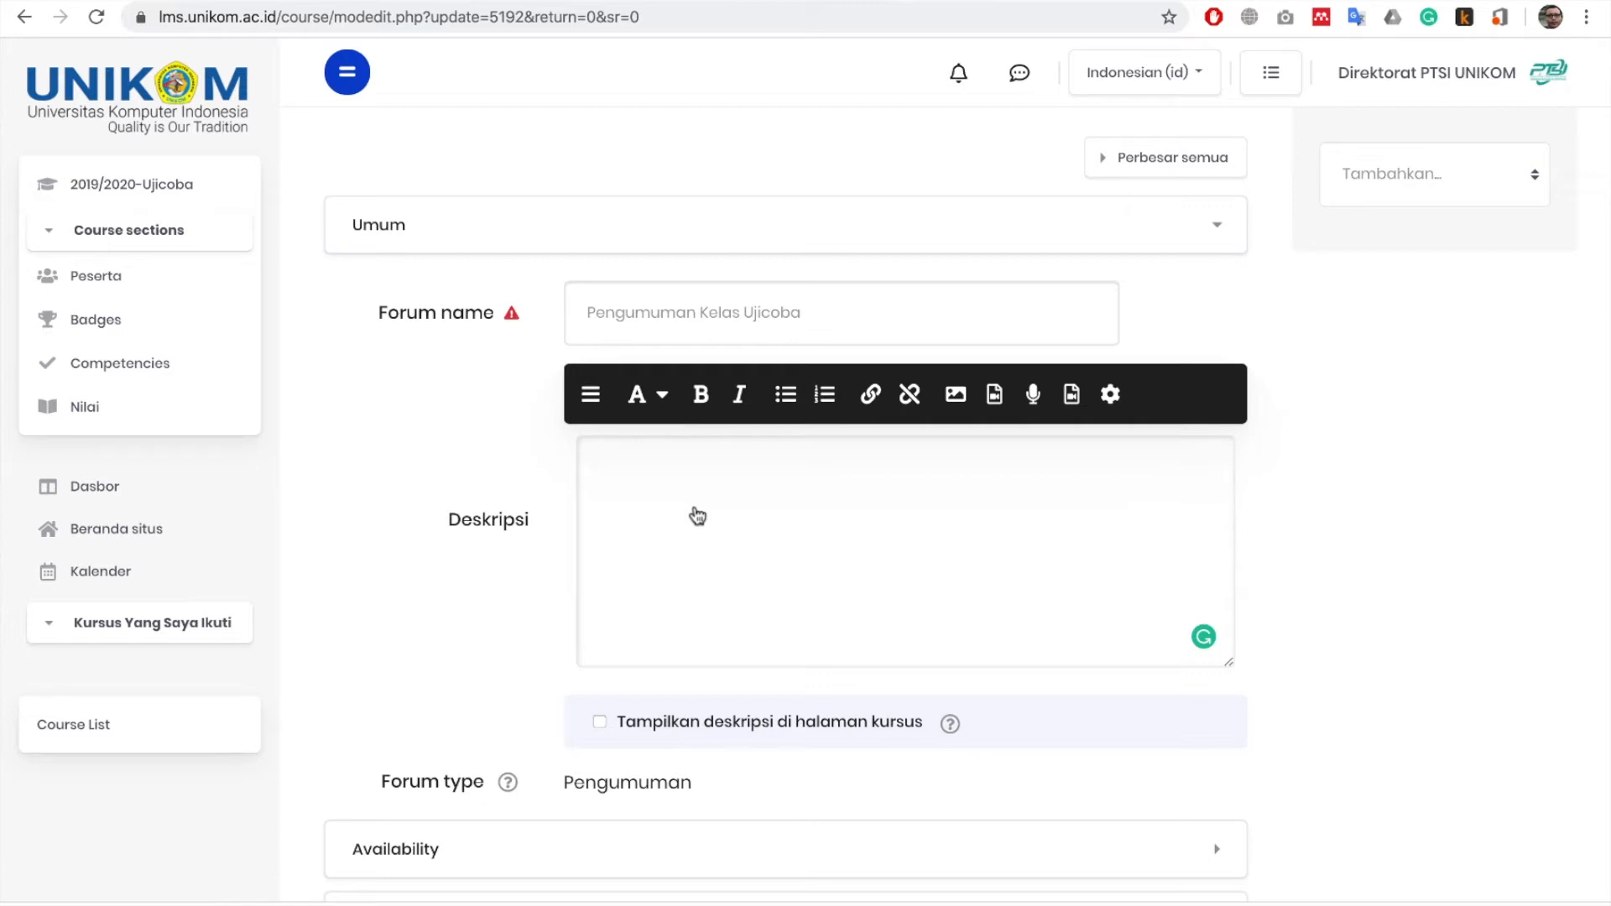
pyautogui.write('Silakan masuk ke dalam Section ini untuk melihat pengumuman atau bertanya tentang pelaksanaan perkuliahan di kelas ini.')
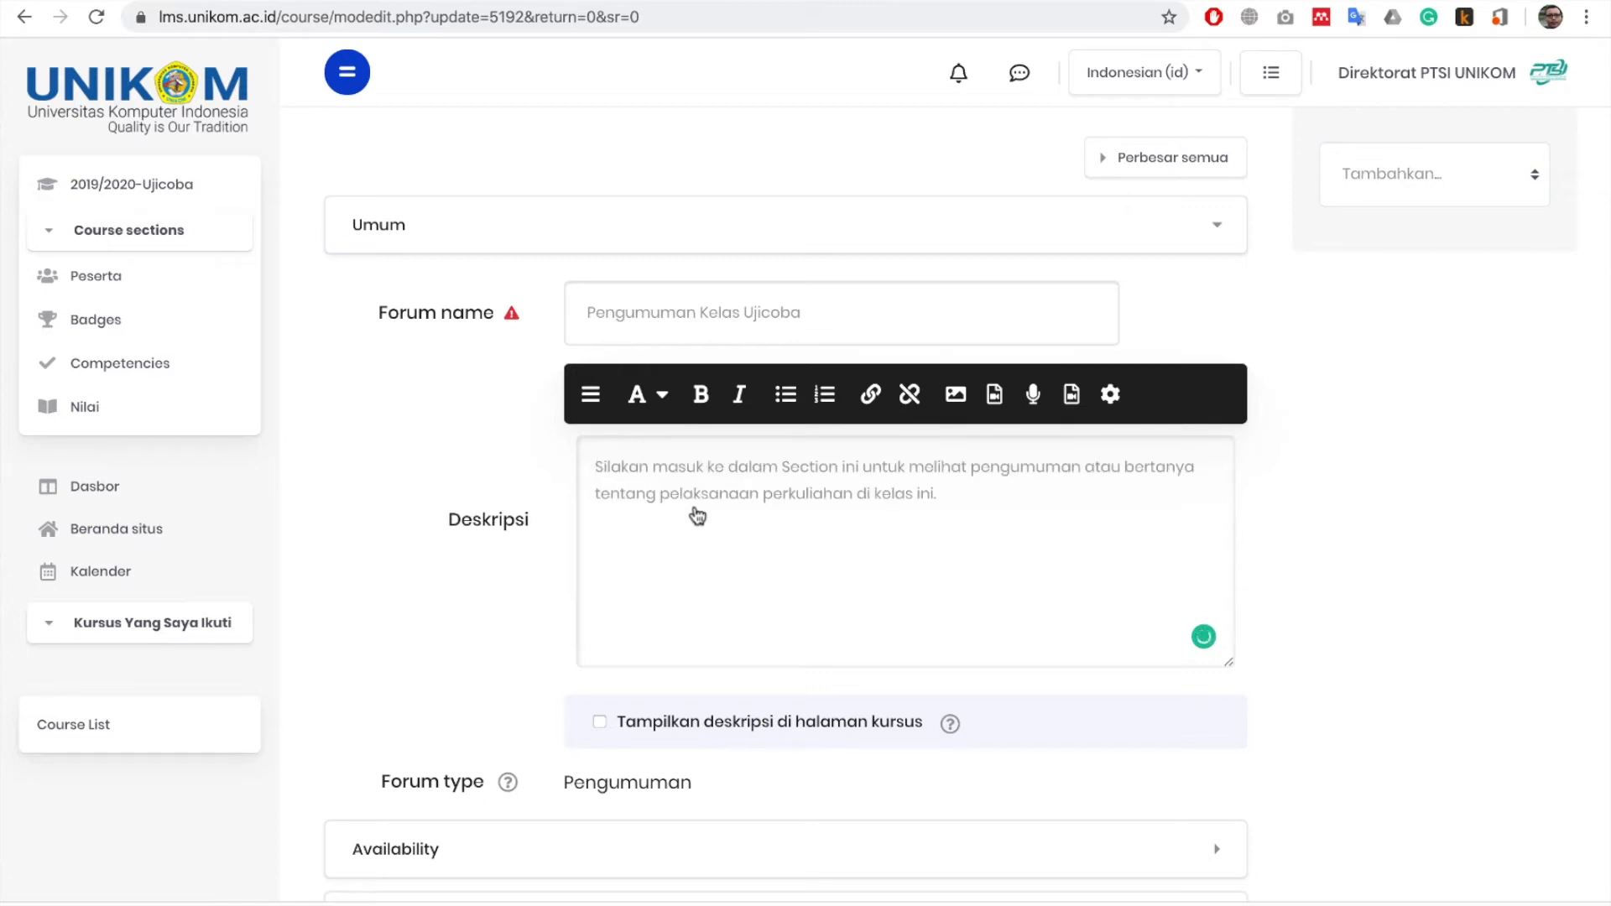
pyautogui.scroll(-1, 653, 727)
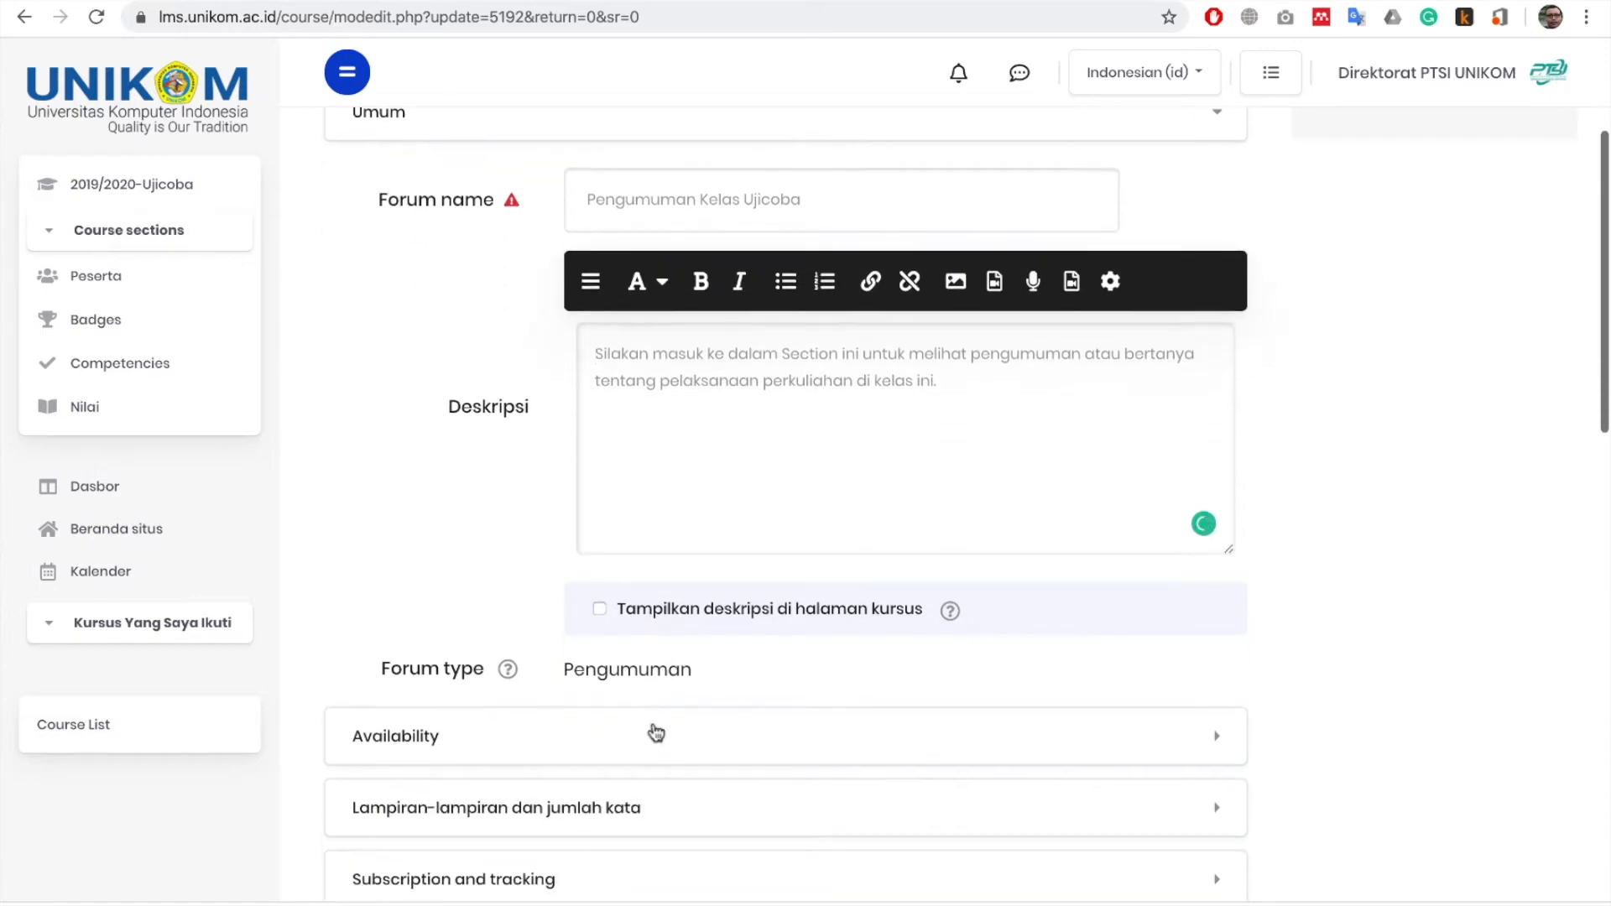
pyautogui.click(677, 609)
# Look through the forum's remaining setting sections and expand "Pengaturan modul yang biasanya".
pyautogui.scroll(-4, 681, 619)
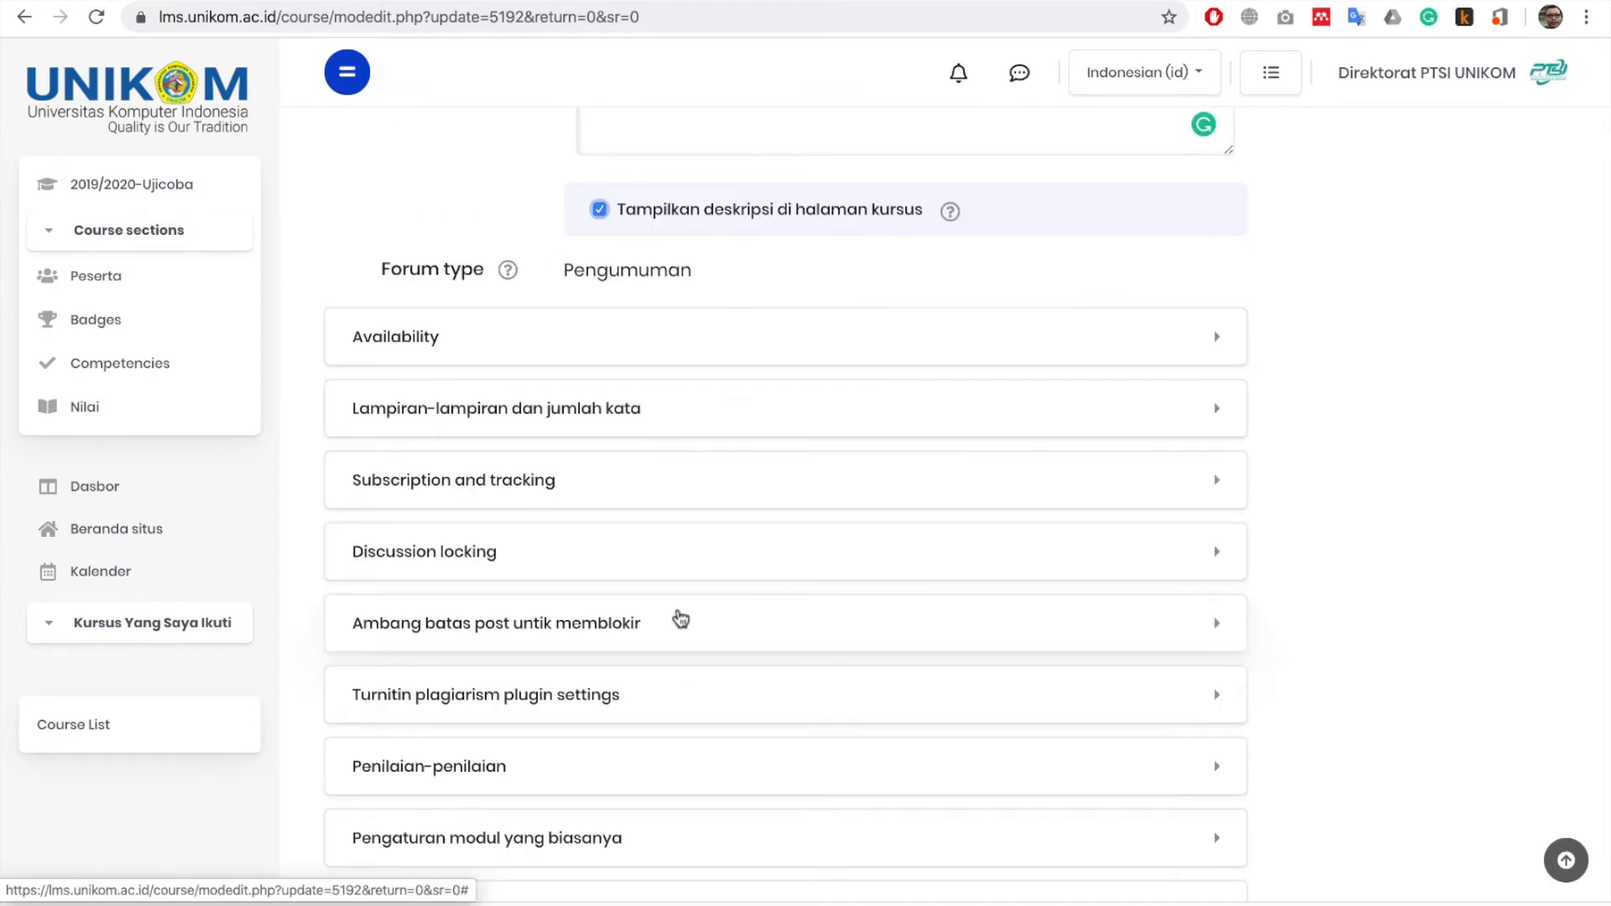
pyautogui.scroll(-3, 680, 619)
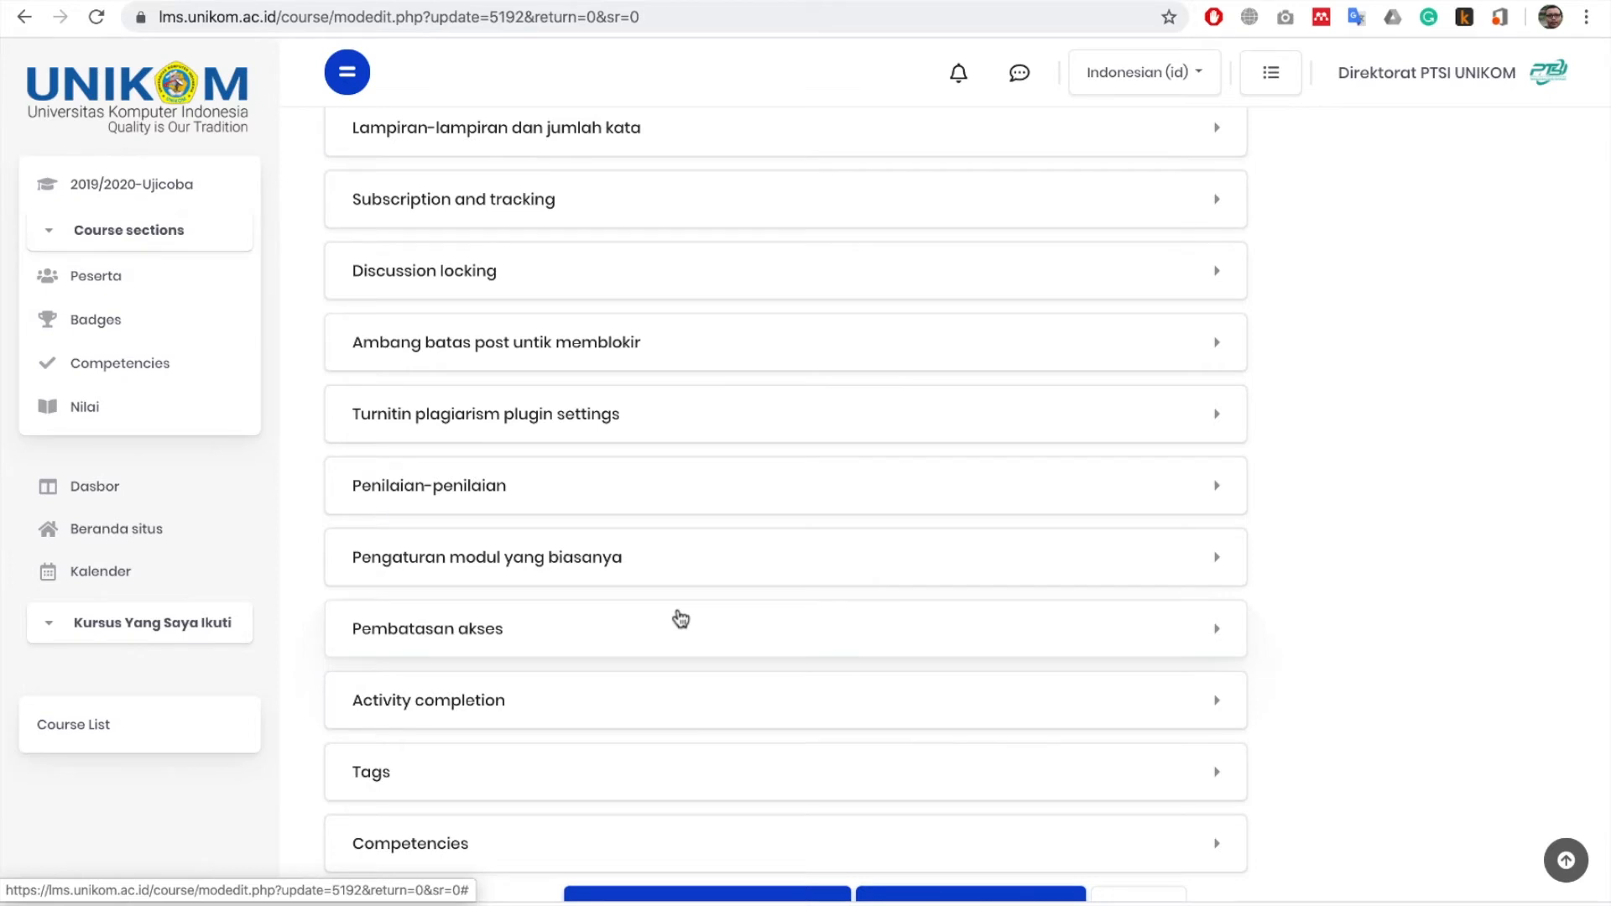
pyautogui.scroll(-2, 681, 619)
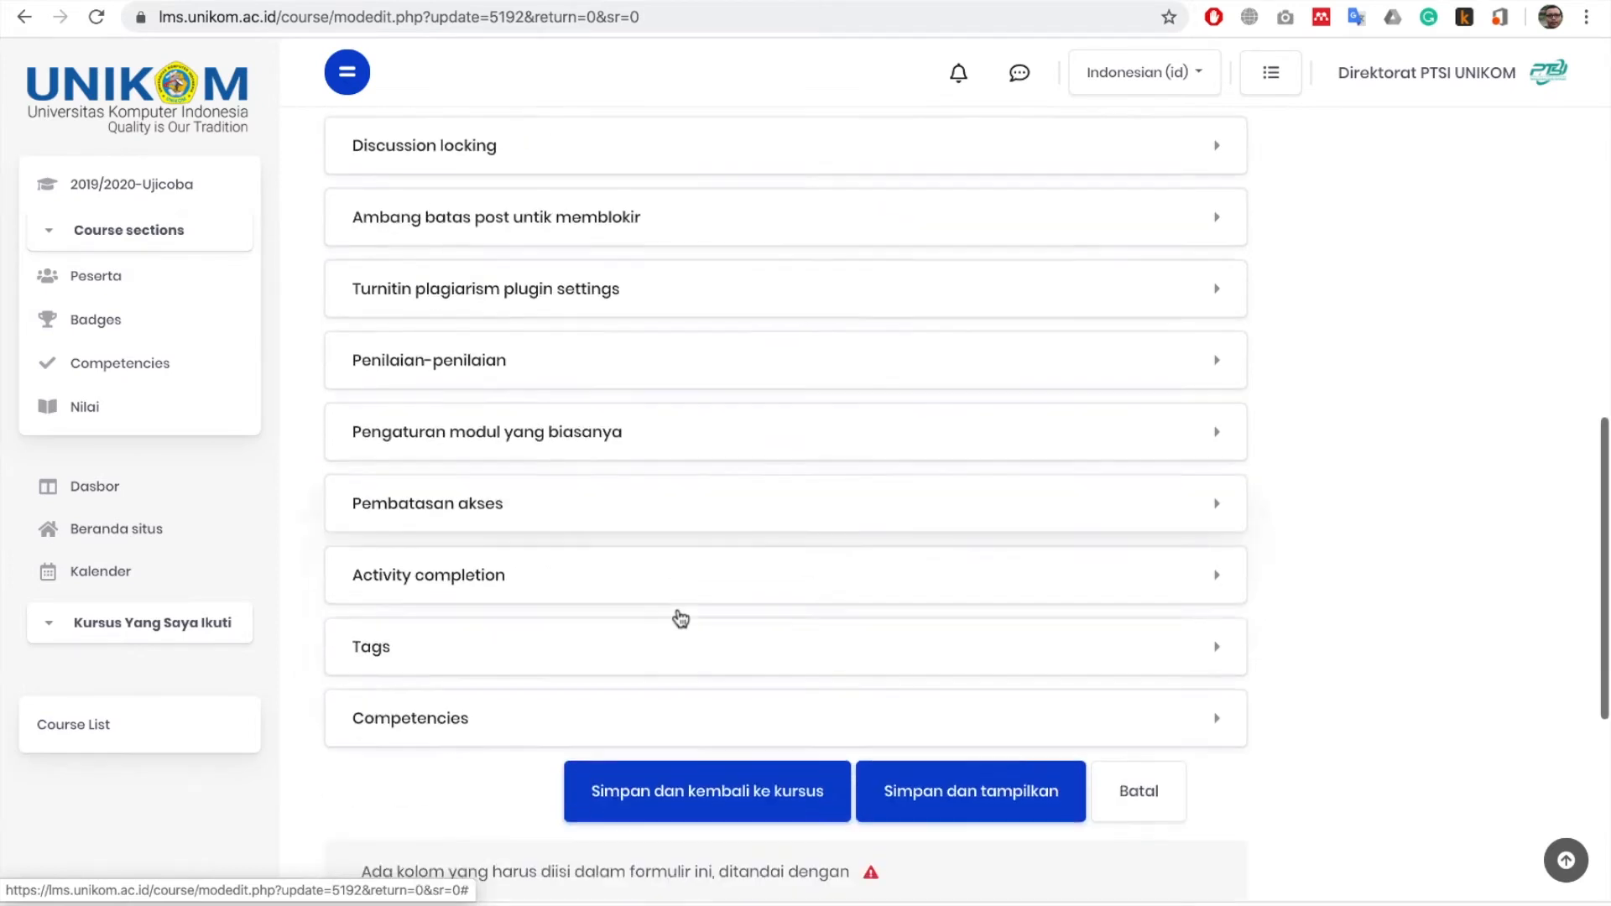
pyautogui.scroll(2, 681, 619)
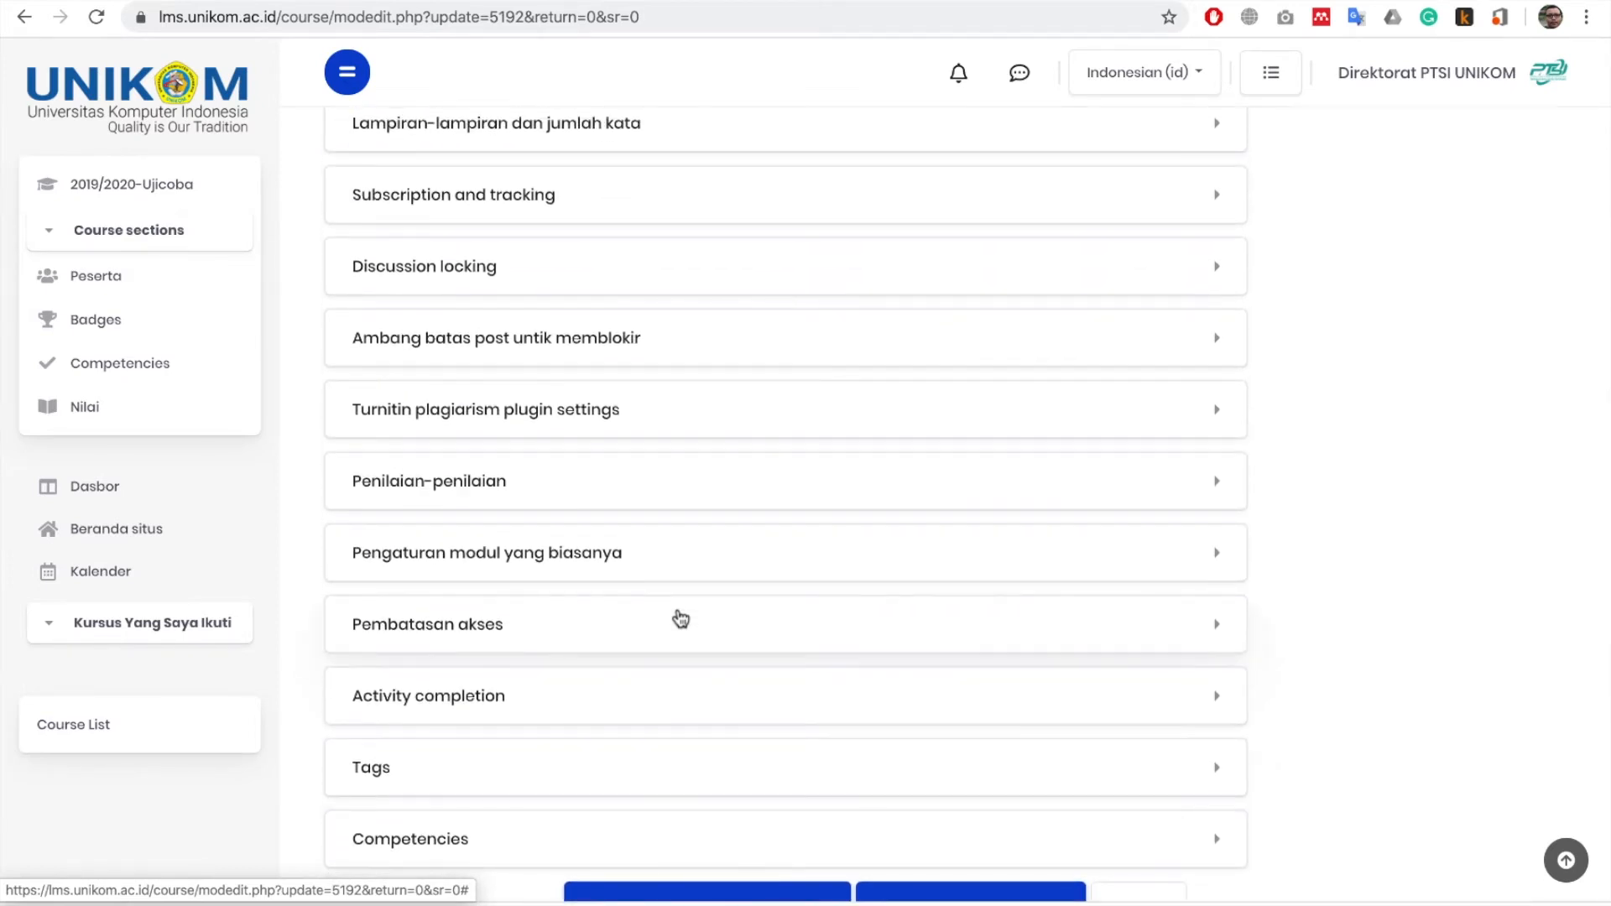
pyautogui.click(617, 570)
# Review the forum's activity completion conditions, then save the settings and return to the course.
pyautogui.scroll(-3, 616, 570)
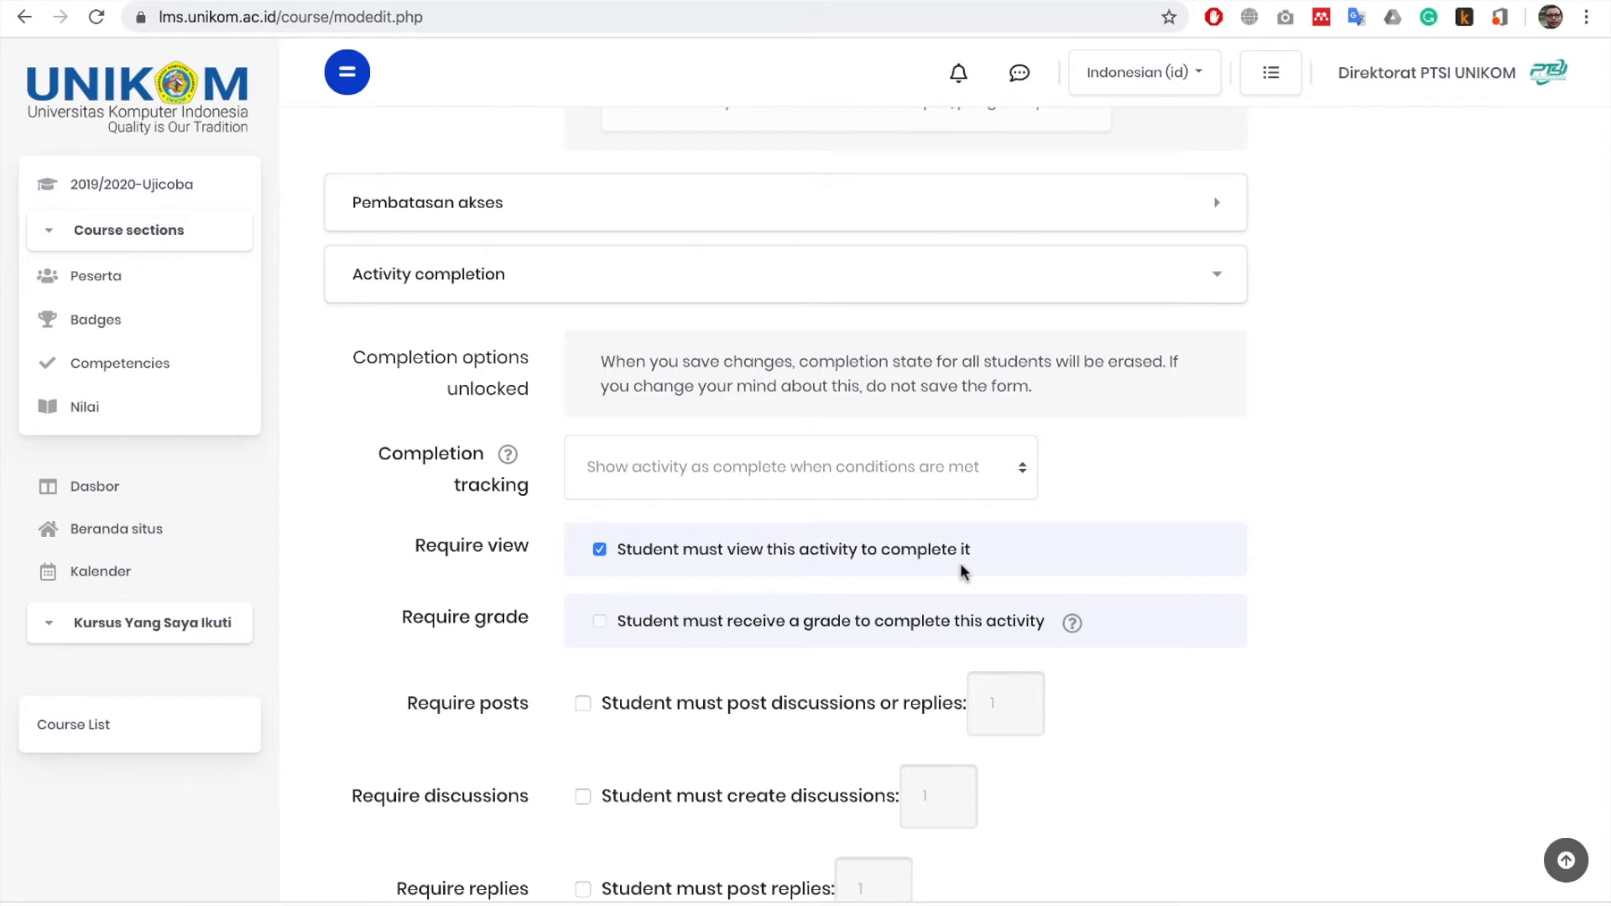
pyautogui.scroll(-4, 961, 567)
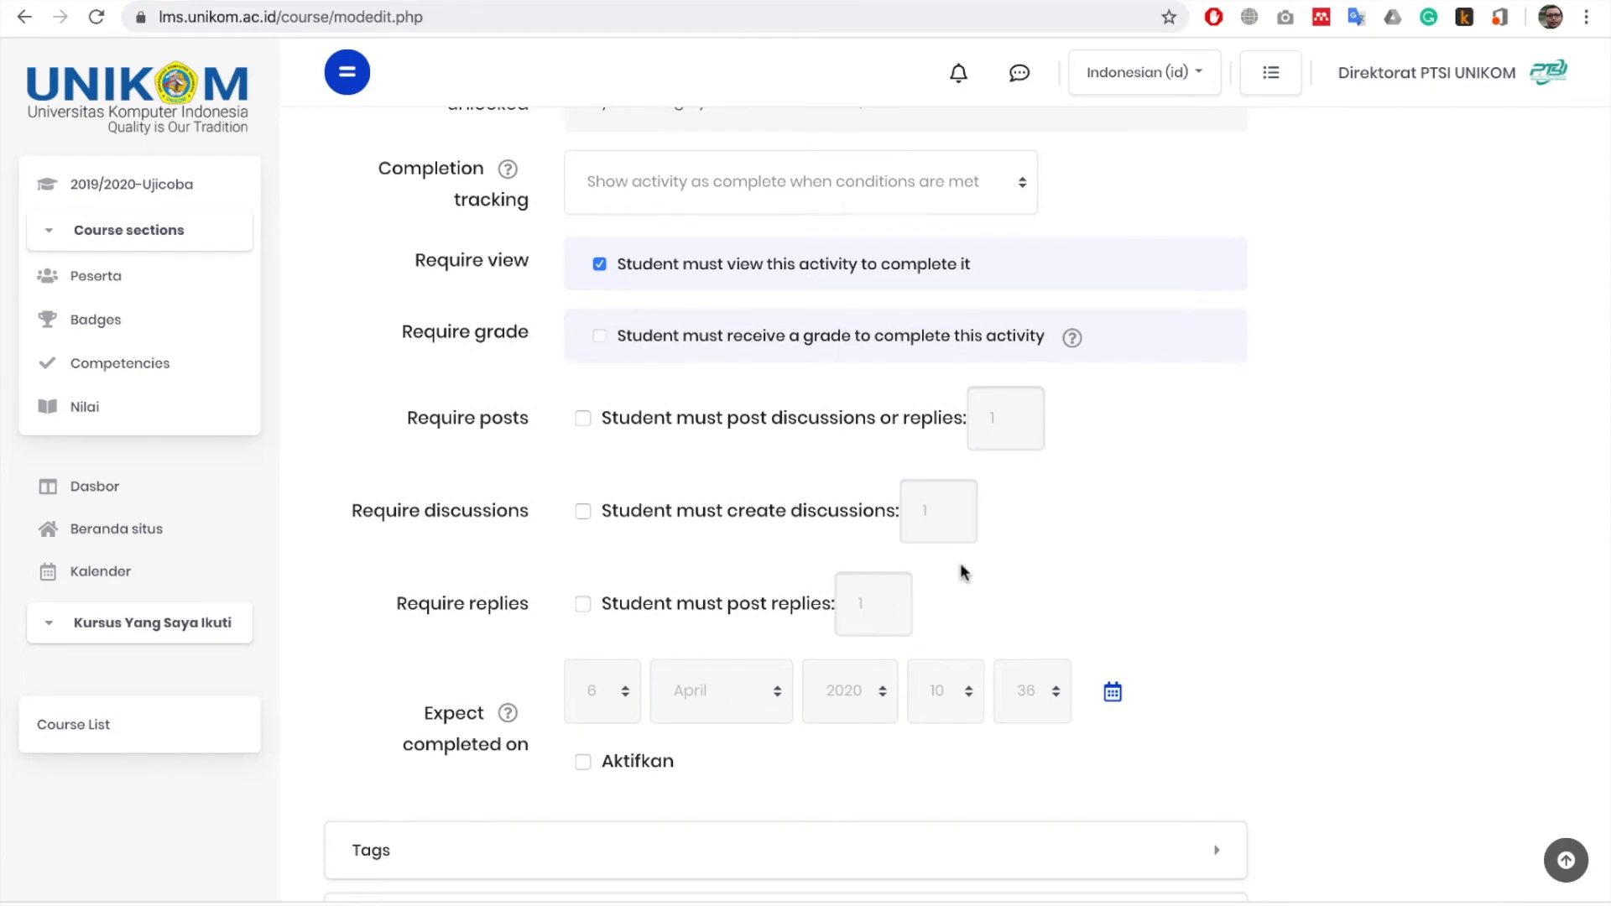
pyautogui.scroll(-5, 962, 571)
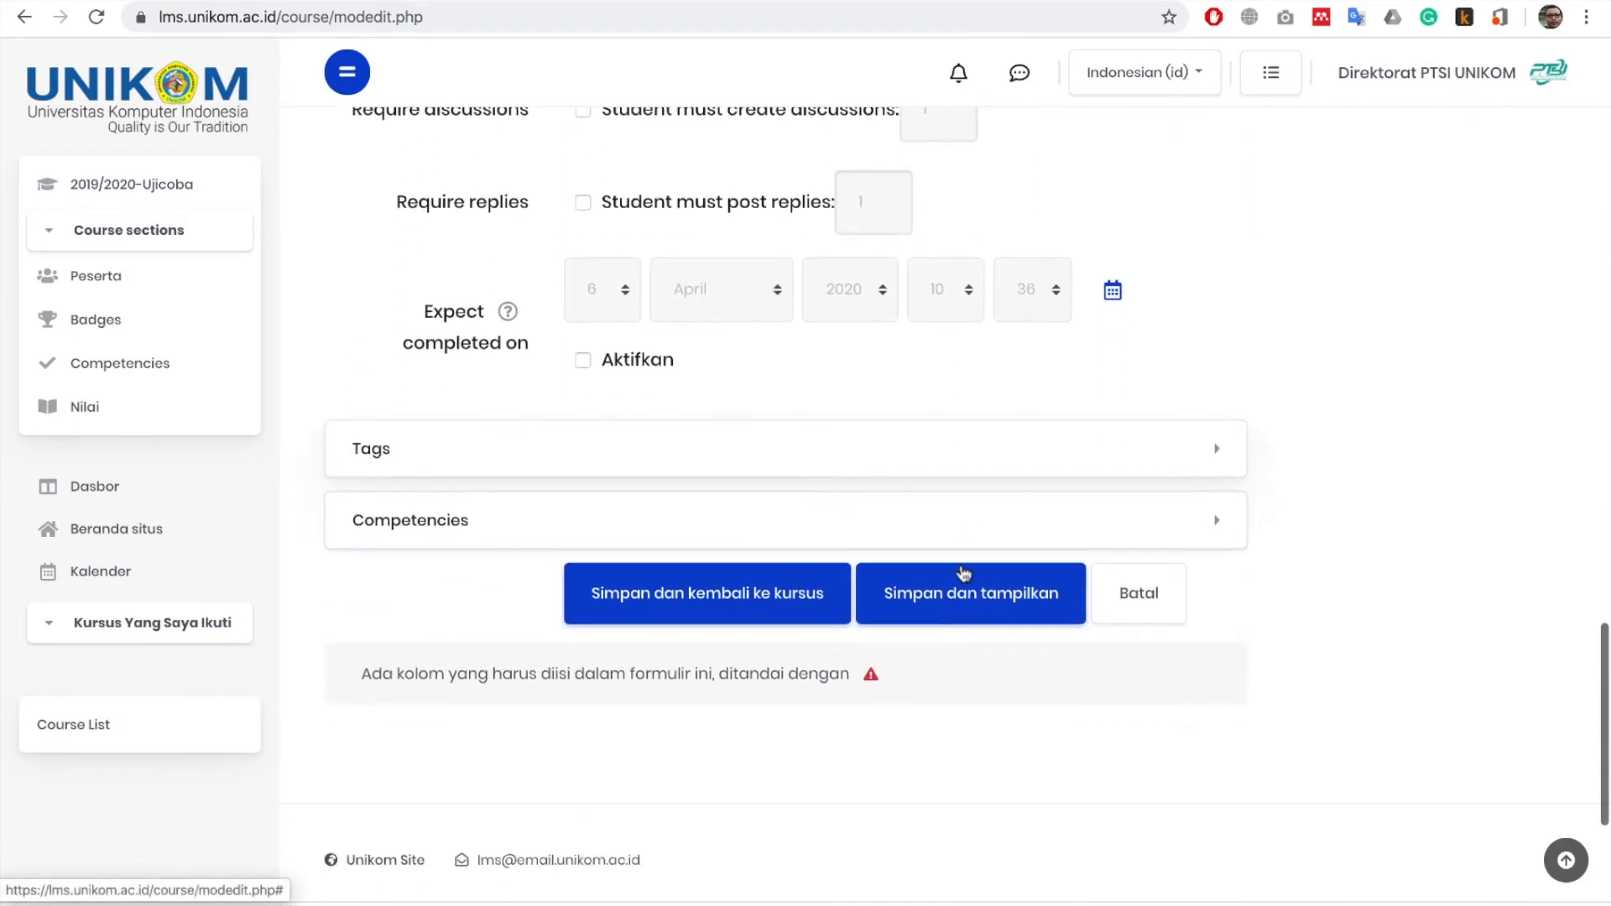
pyautogui.click(707, 621)
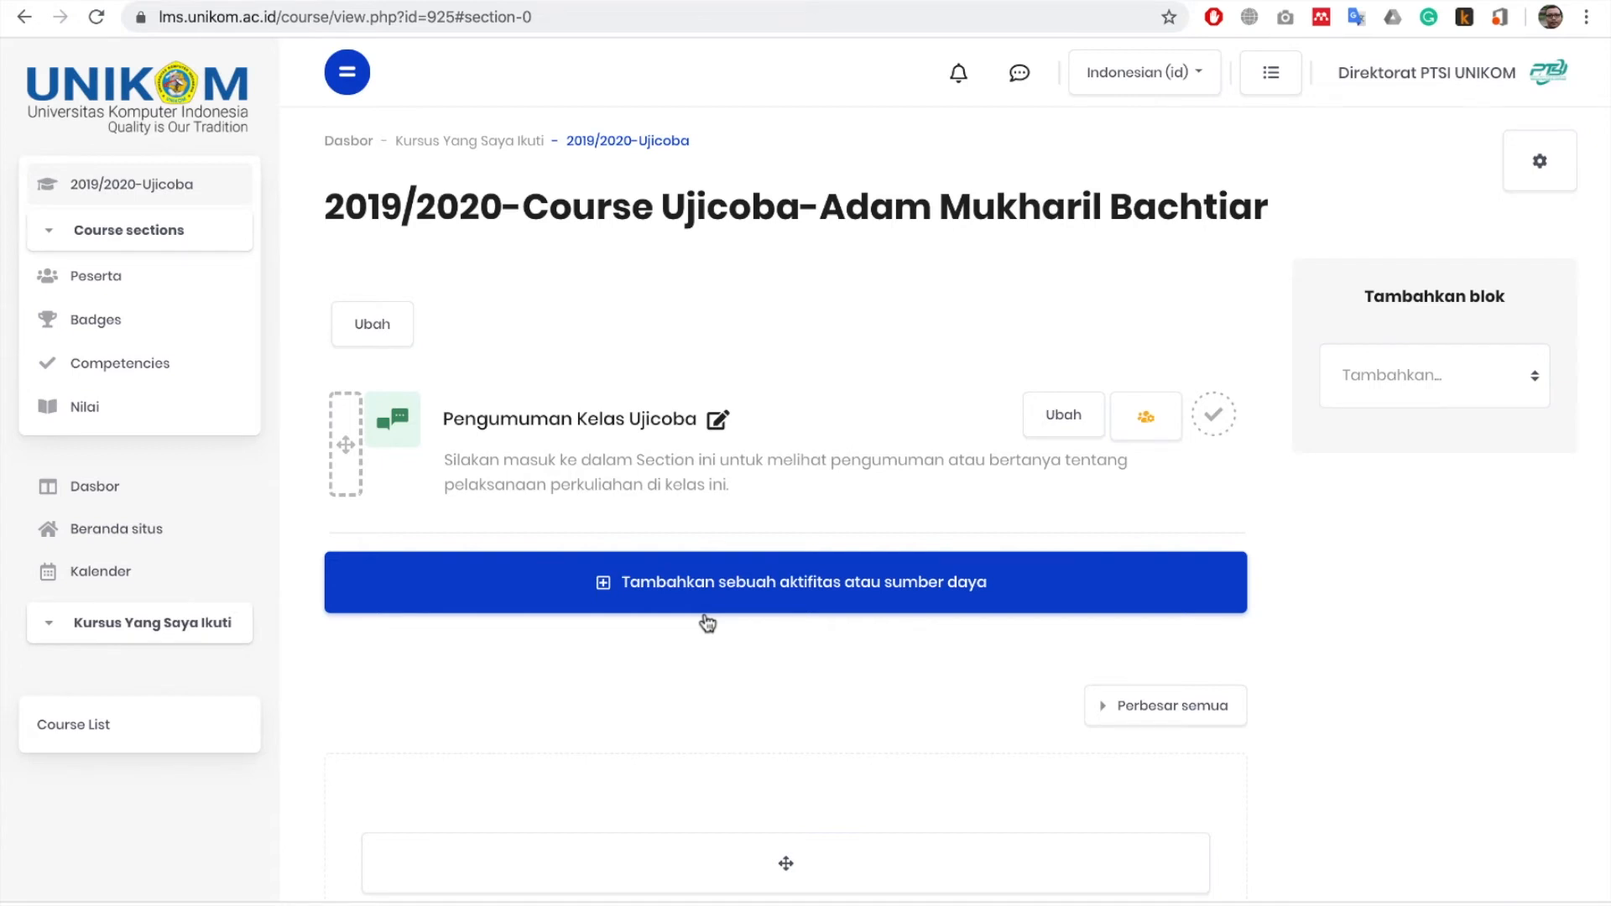
# Open the Pengumuman Kelas Ujicoba forum from the course page and look over its discussion list.
pyautogui.click(620, 436)
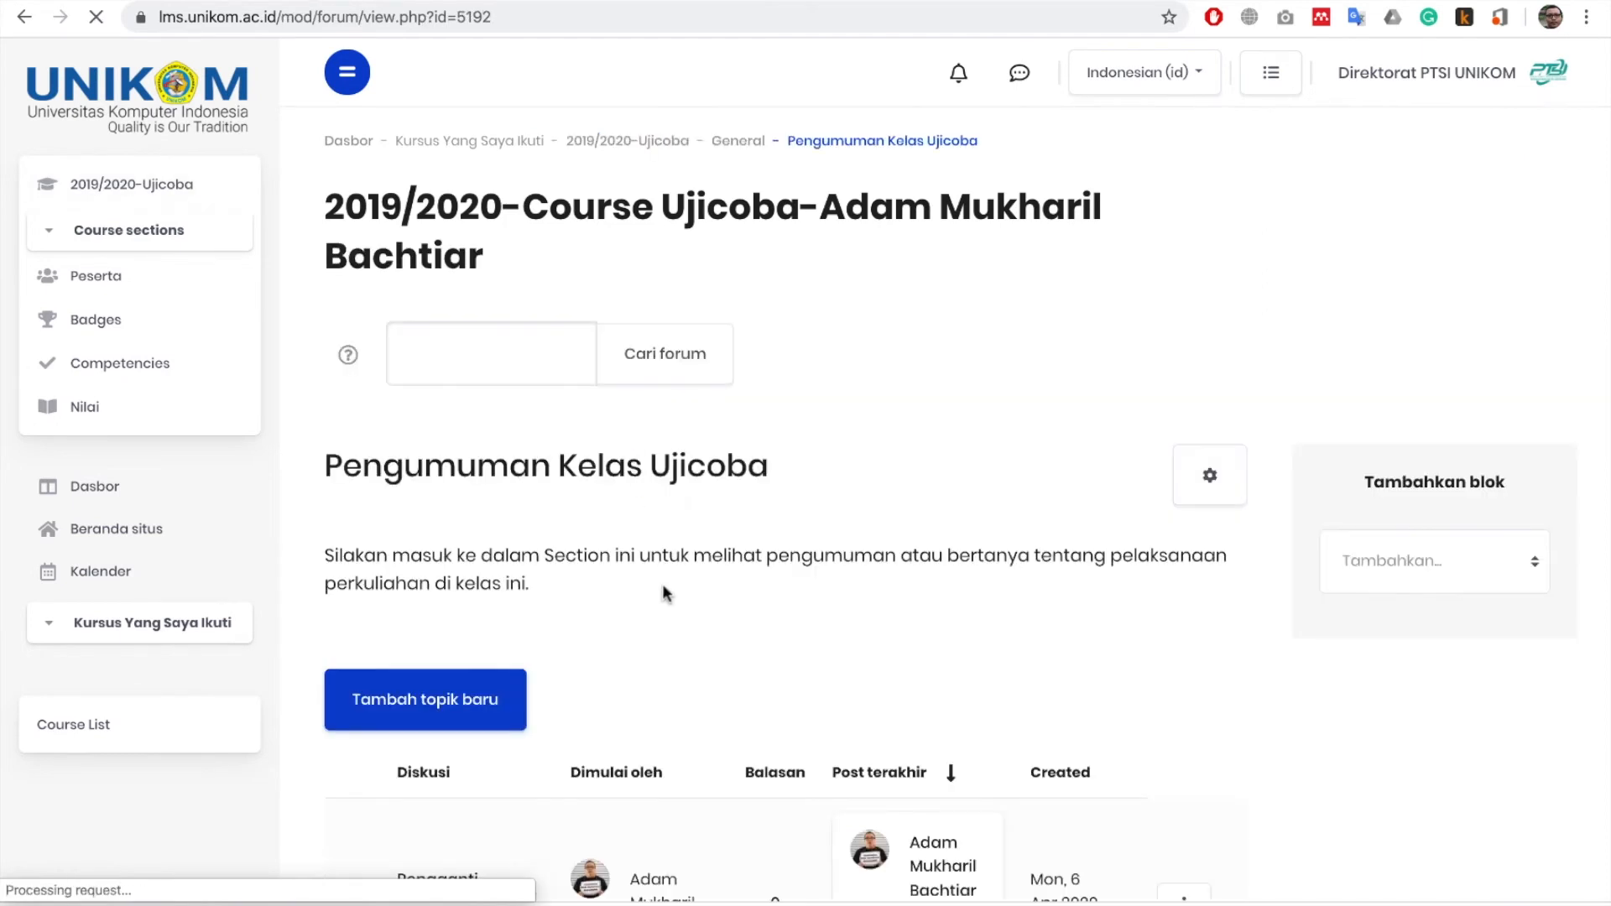
pyautogui.scroll(-1, 667, 604)
pyautogui.scroll(-2, 671, 621)
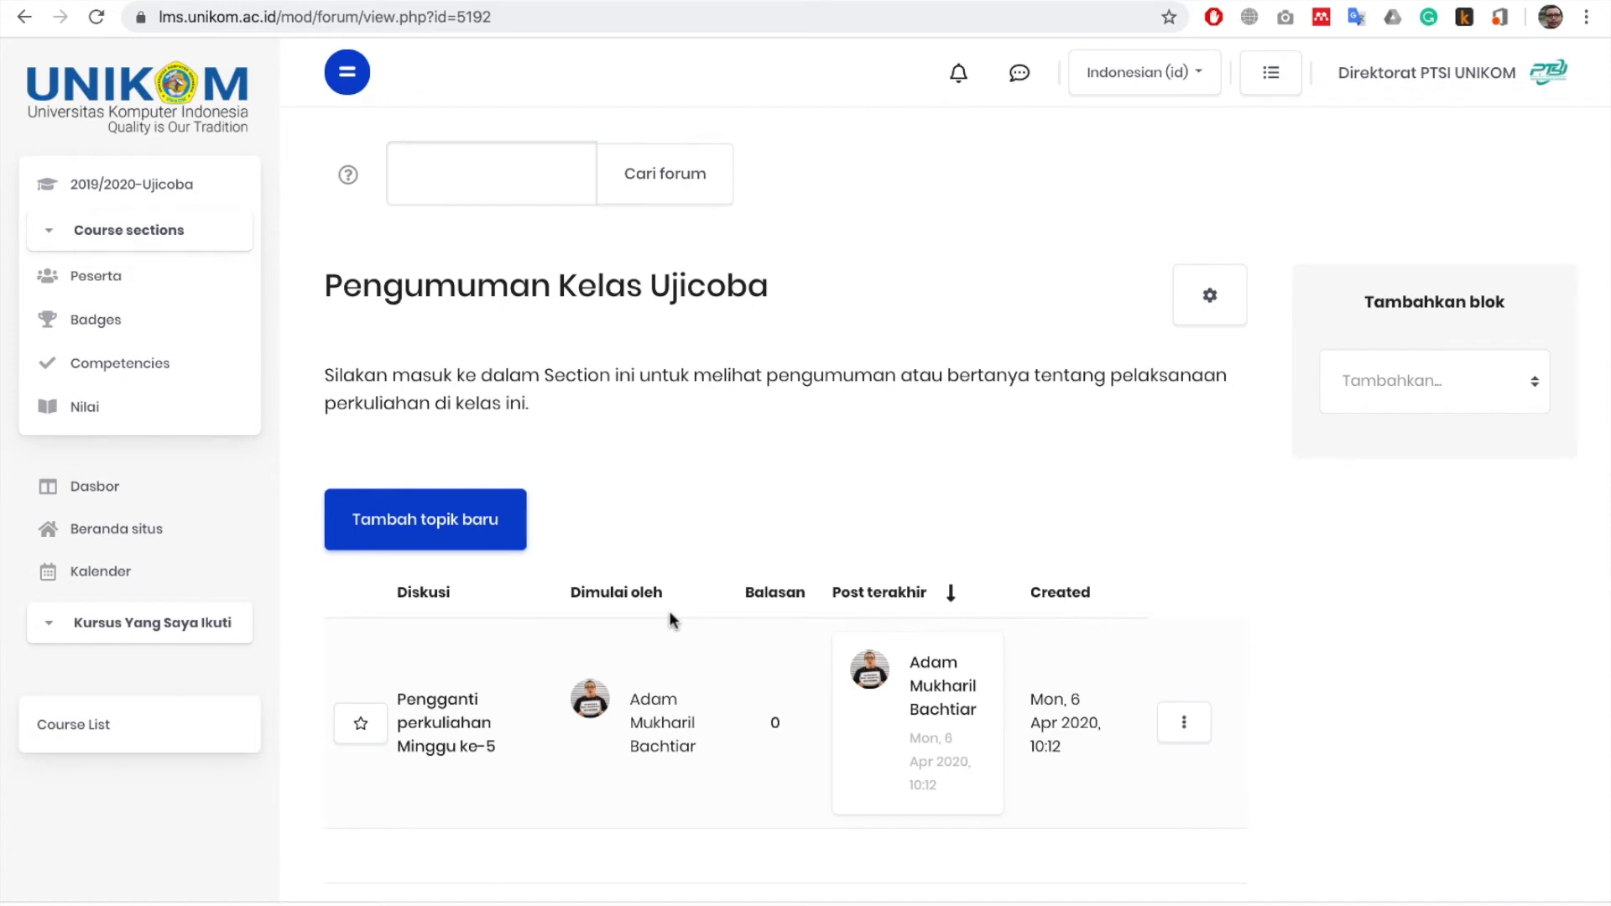
pyautogui.scroll(-3, 670, 619)
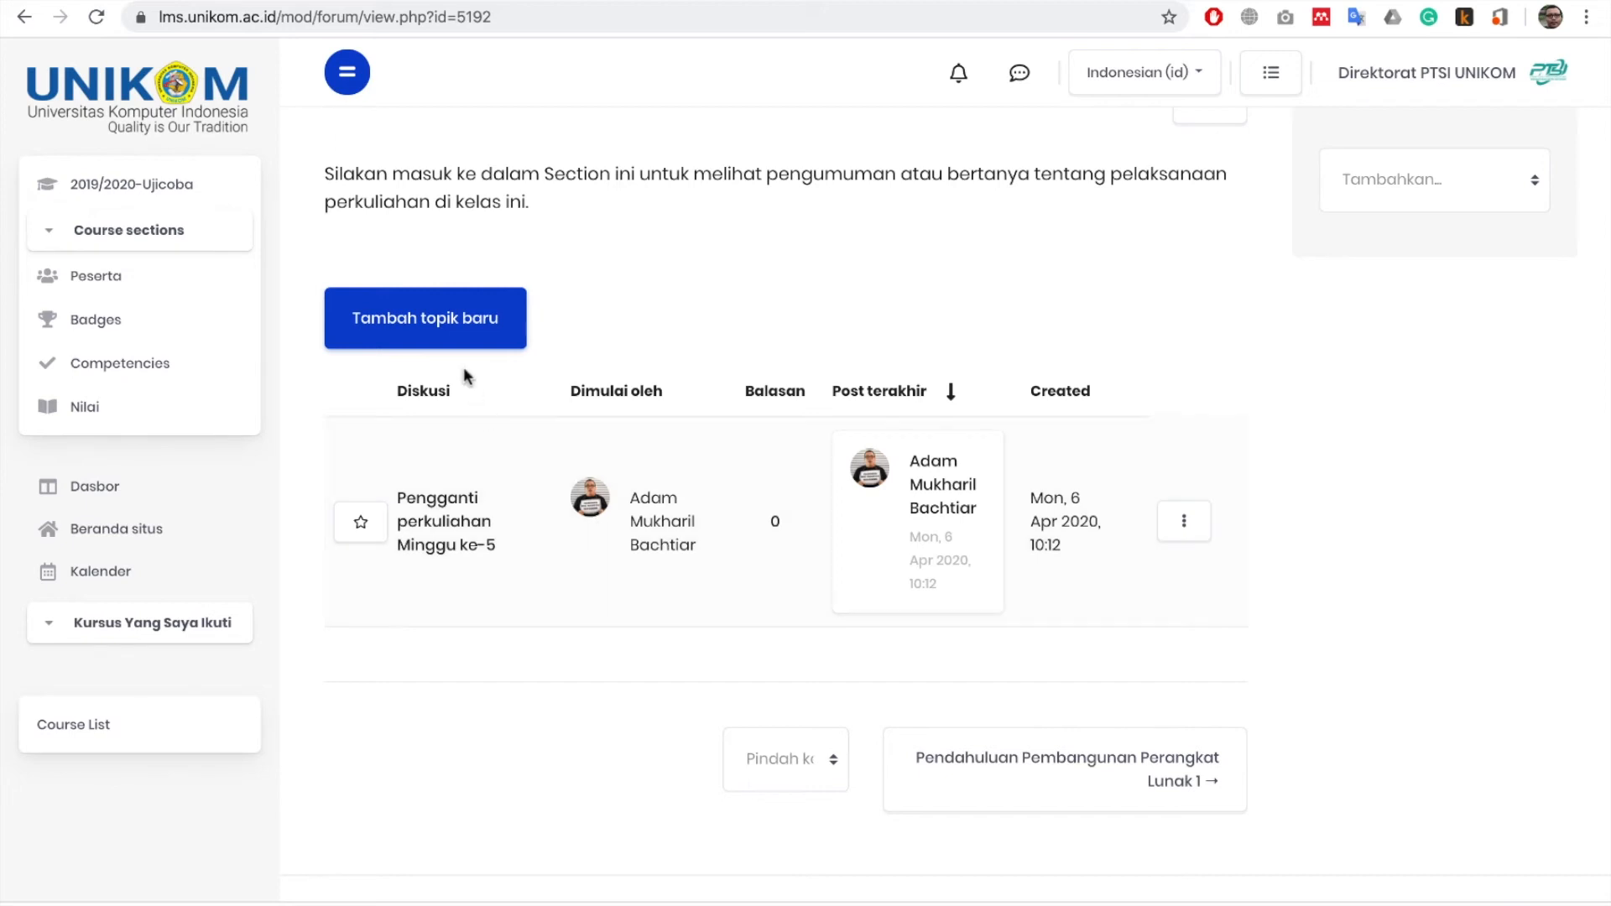
# Start a new forum topic with the subject "Pengganti Perkuliahan Minggu ke - 6".
pyautogui.click(454, 334)
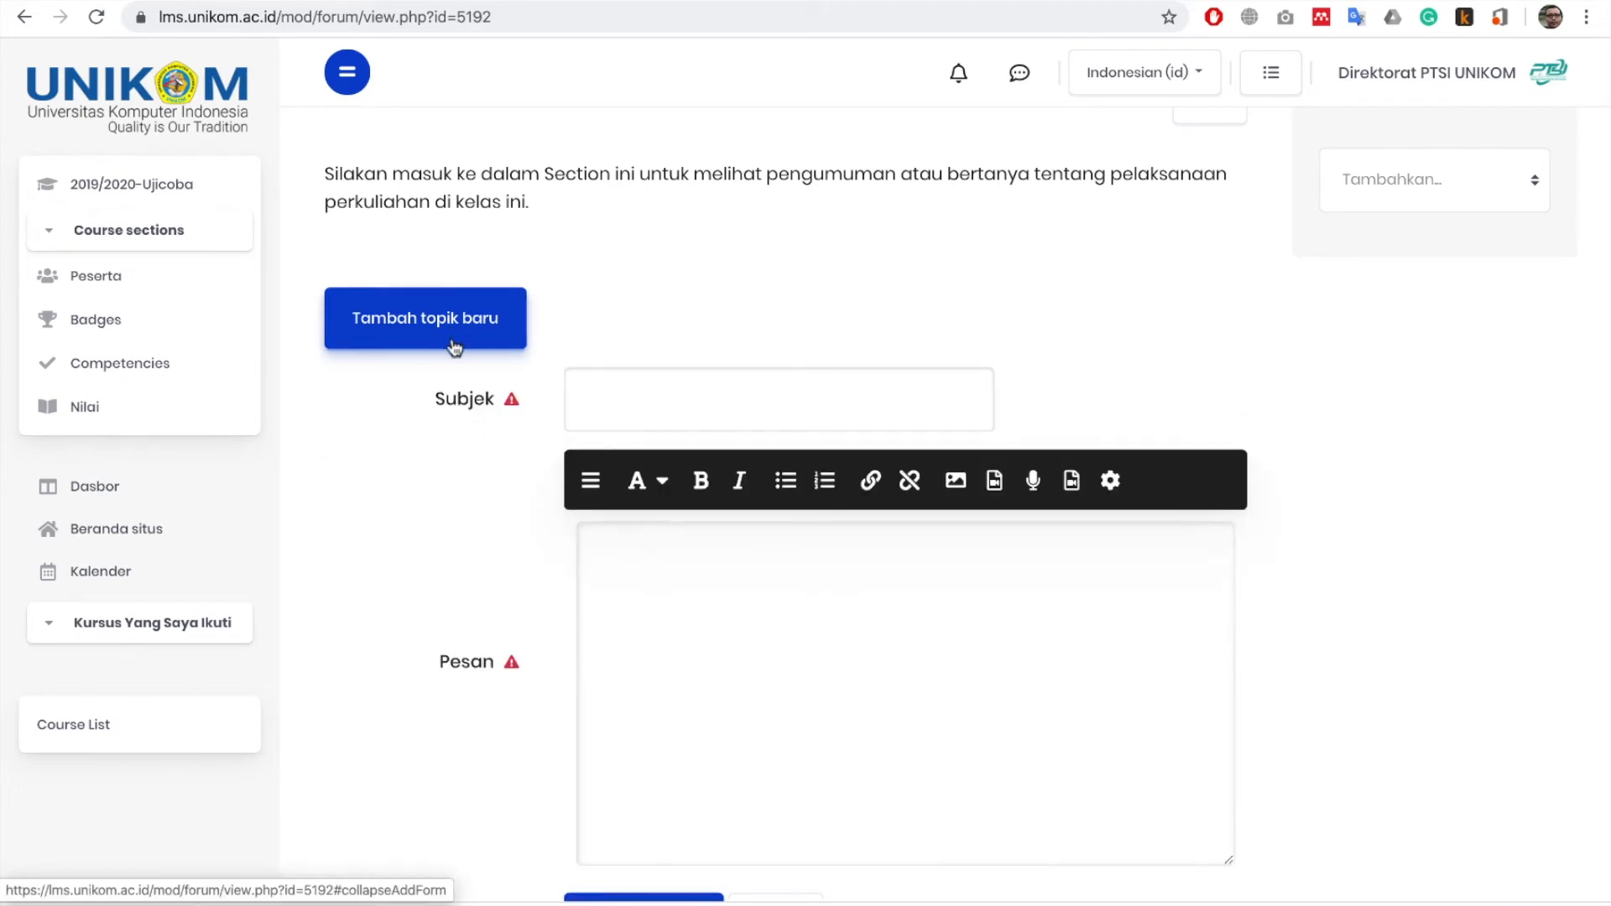
pyautogui.scroll(-1, 464, 530)
pyautogui.scroll(-1, 463, 527)
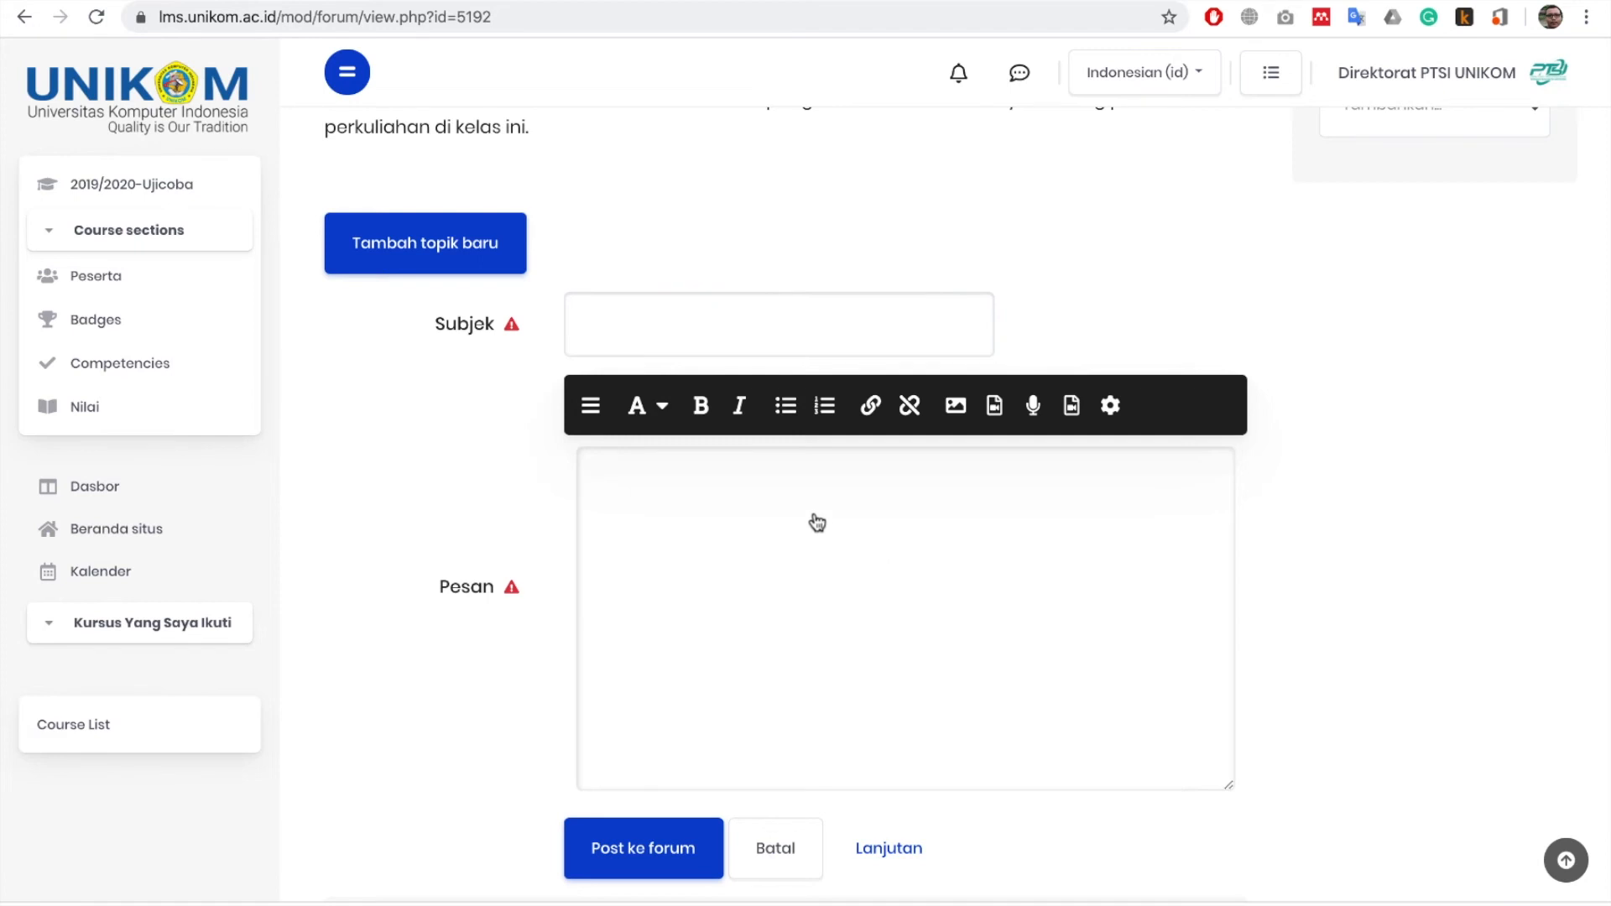
pyautogui.click(665, 332)
pyautogui.write('P')
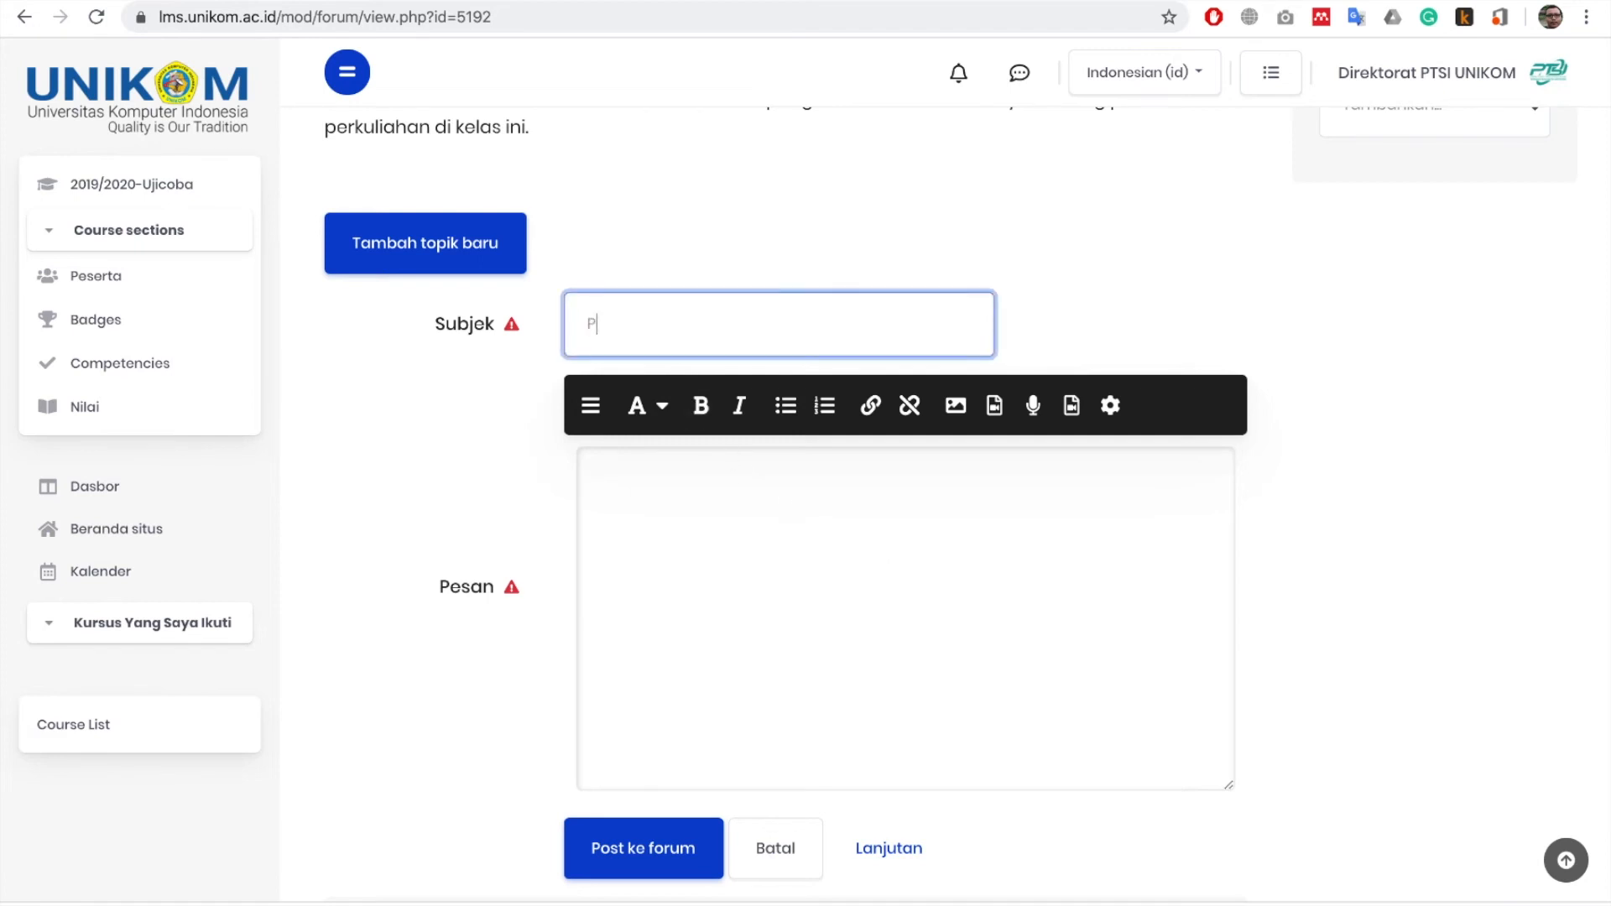
pyautogui.write('engganti Perkuliahan Minggu')
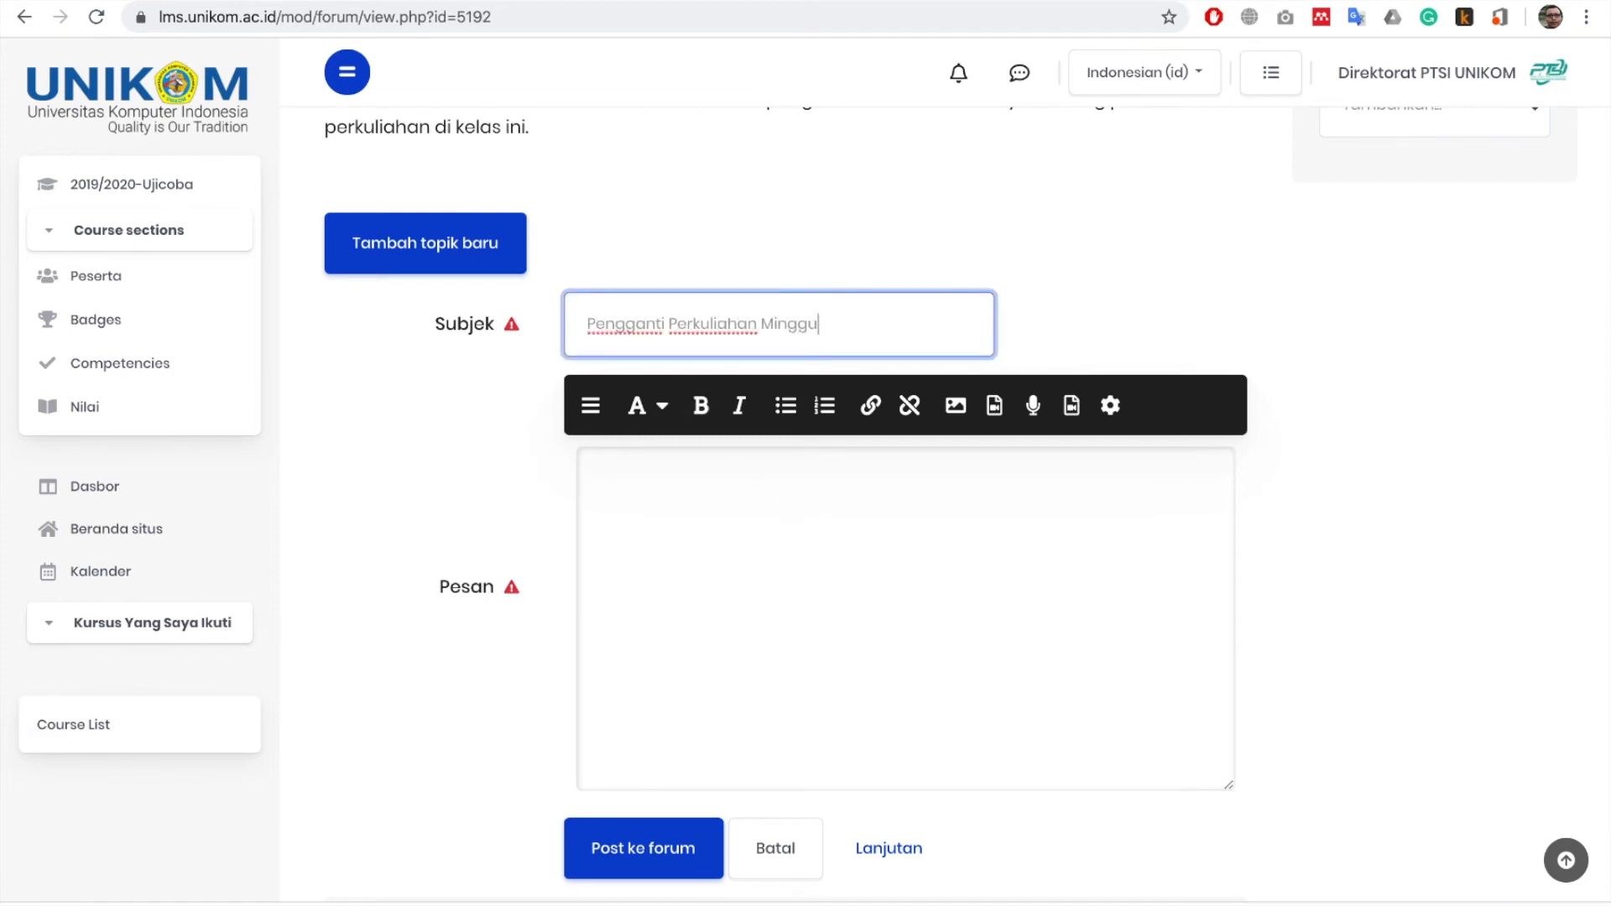
pyautogui.write(' ke - 6')
# Begin the topic's message with "Mahasiswa yang saya cintai, perkuliahan minggu ke-6 ditiadakan karena saya sedang tugas di luar kota.".
pyautogui.click(742, 529)
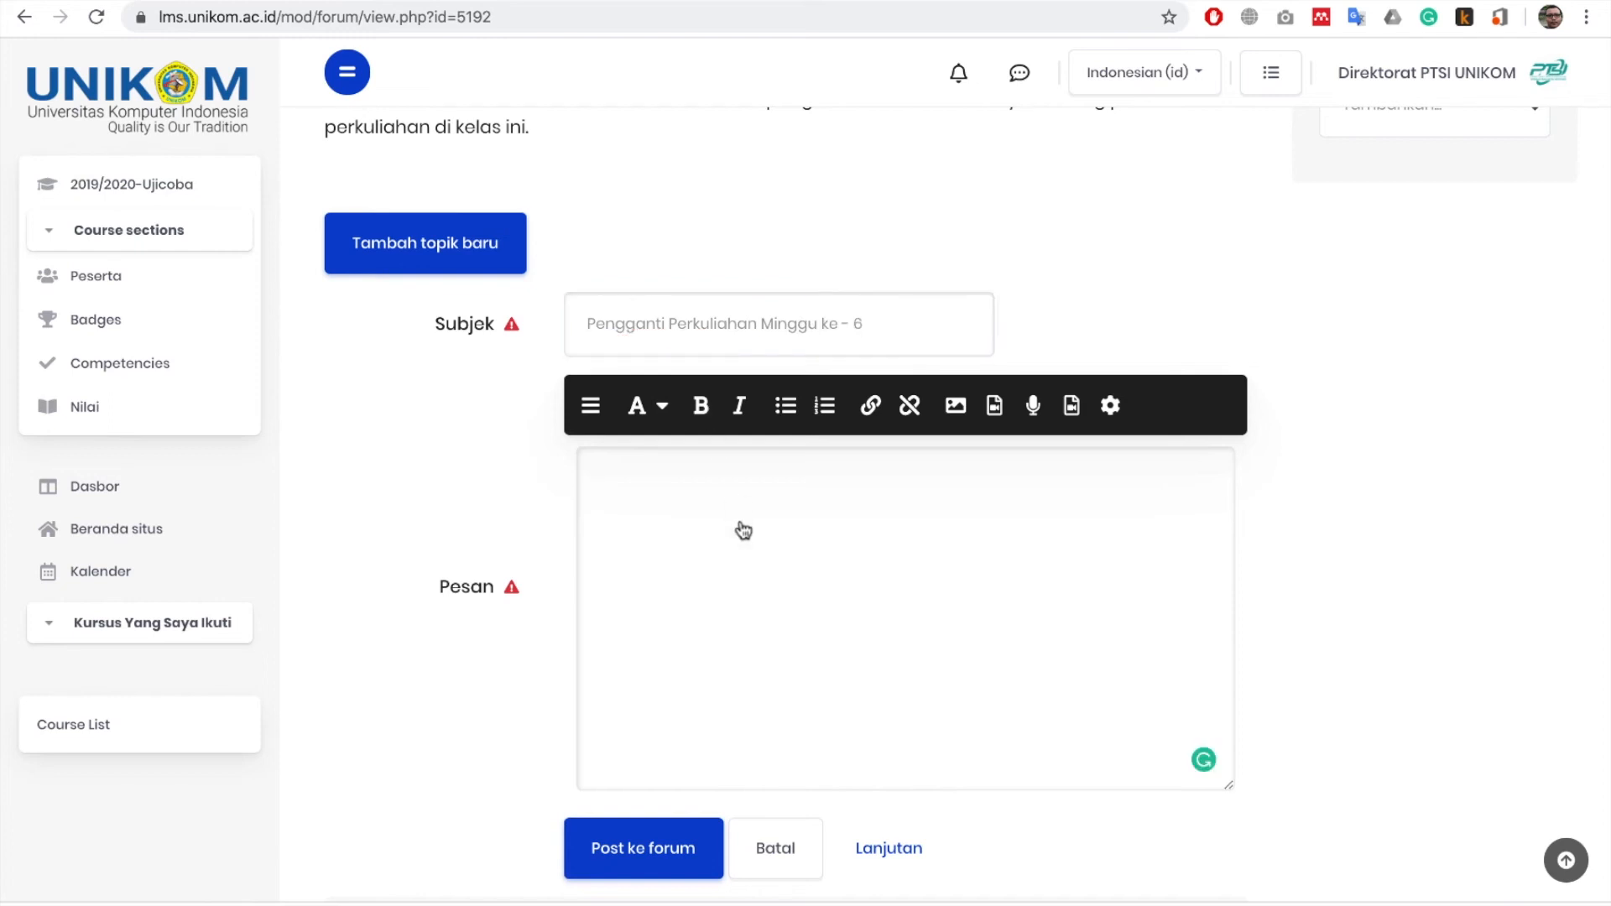
pyautogui.write('Mahasiswa yang saya cinta')
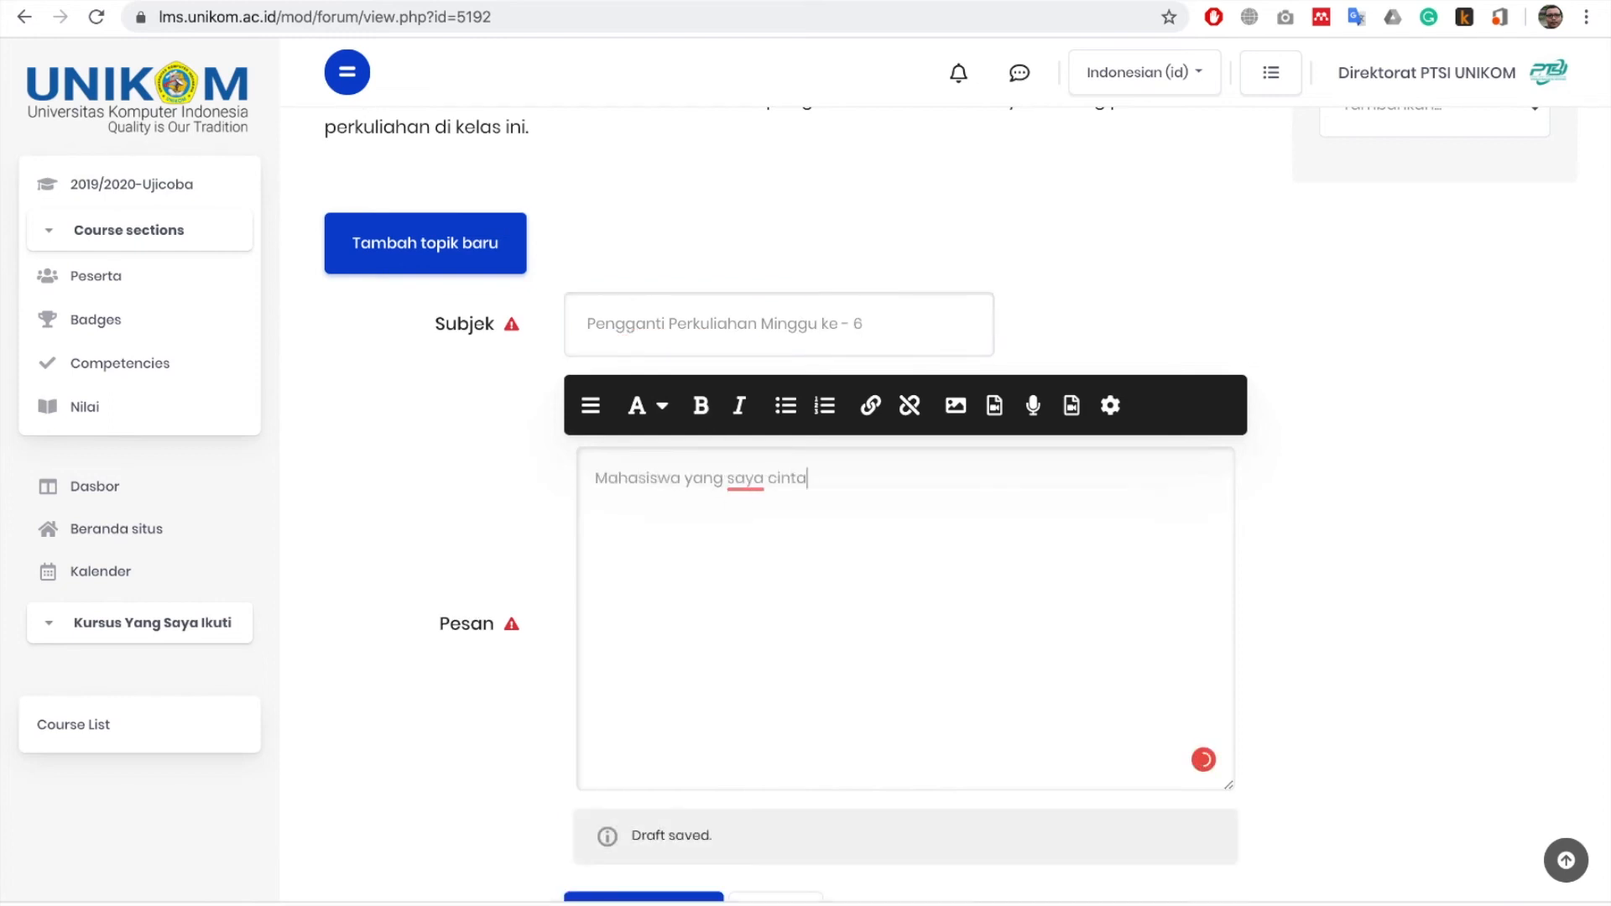
pyautogui.write('i, perkuliahan minggu ke-6 ditiadakan')
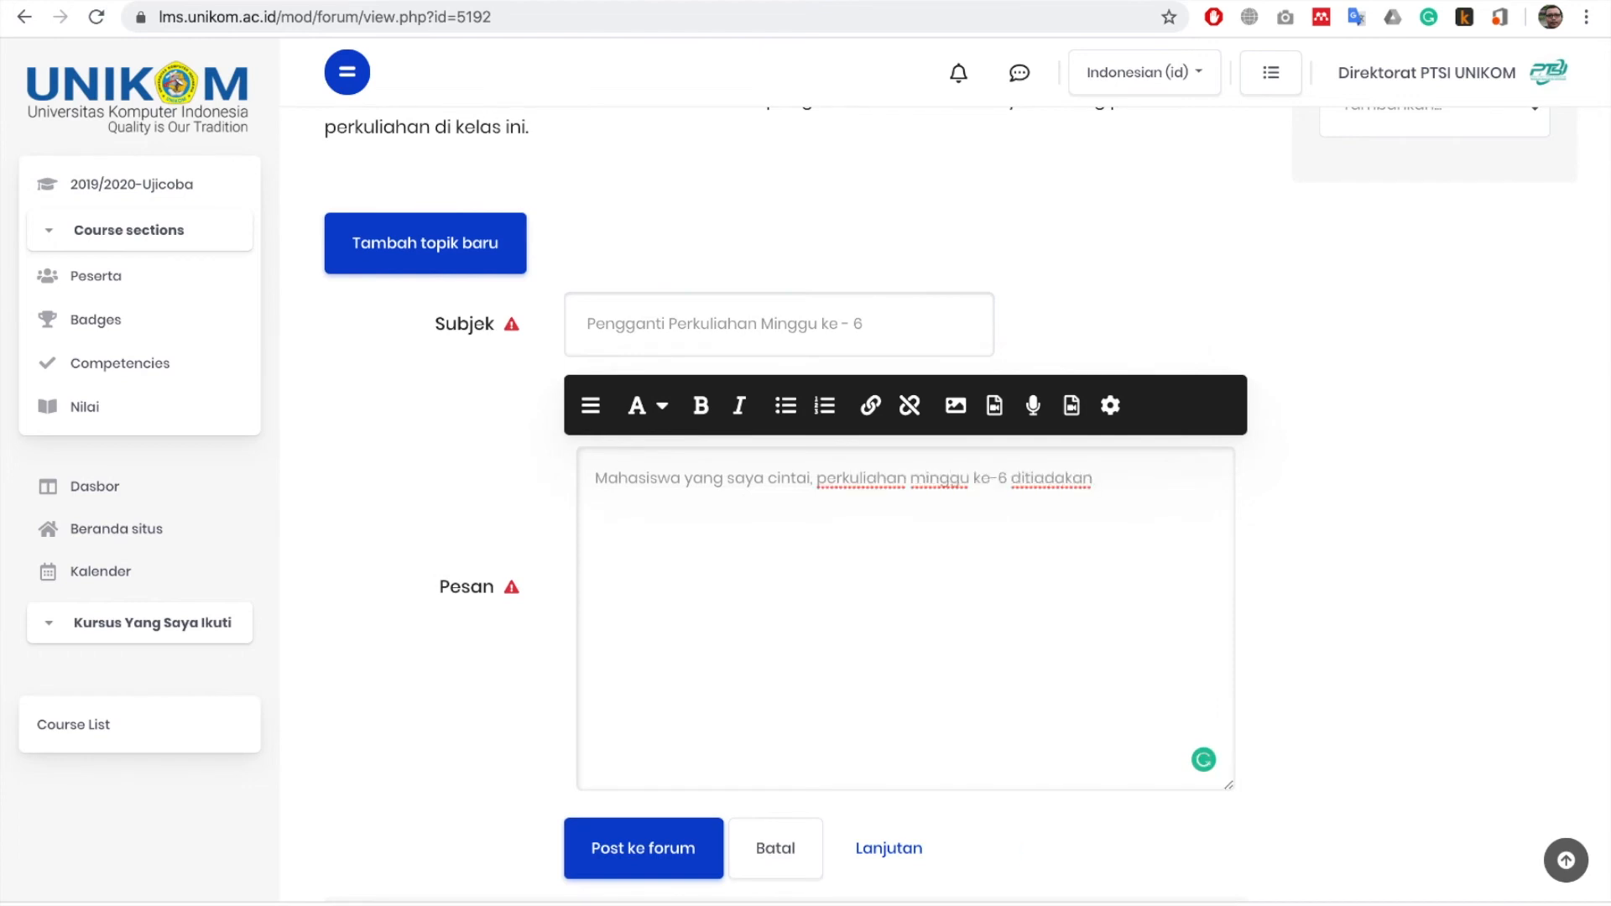
pyautogui.write(' karena saya sedang tugas di luar kota. ')
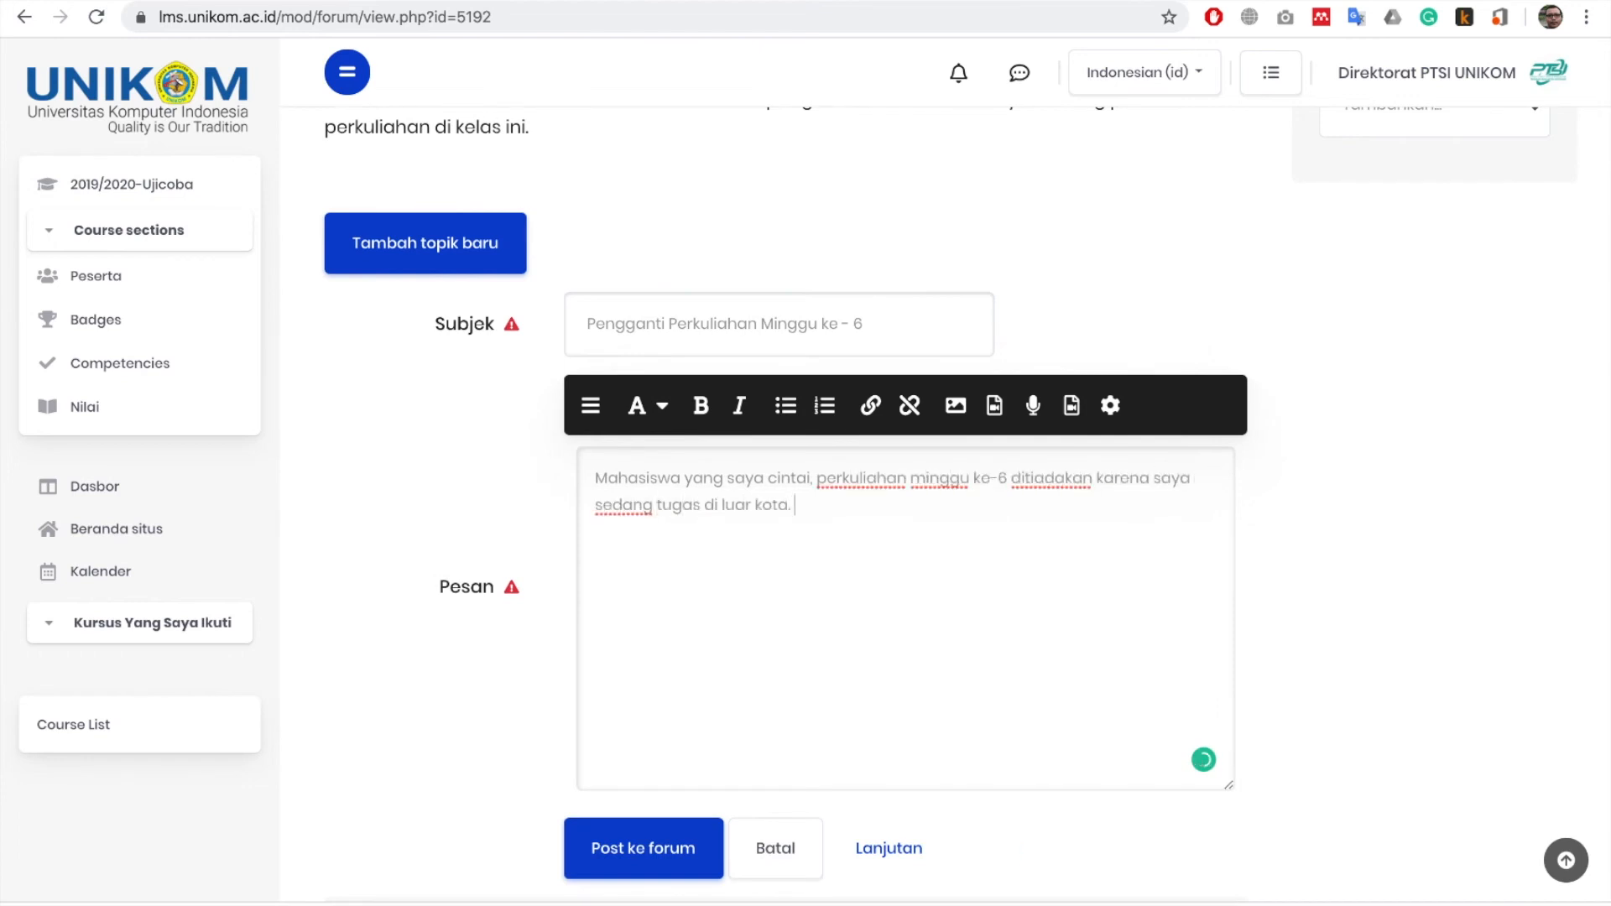
# Complete the message with "Sebagai gantinya, silakan pelajari materi dan kerjakan tugas yang ada pada section xxx. Terima kasih." and post it to the forum.
pyautogui.write('Sebagai gantinya, silakan pelajari mate')
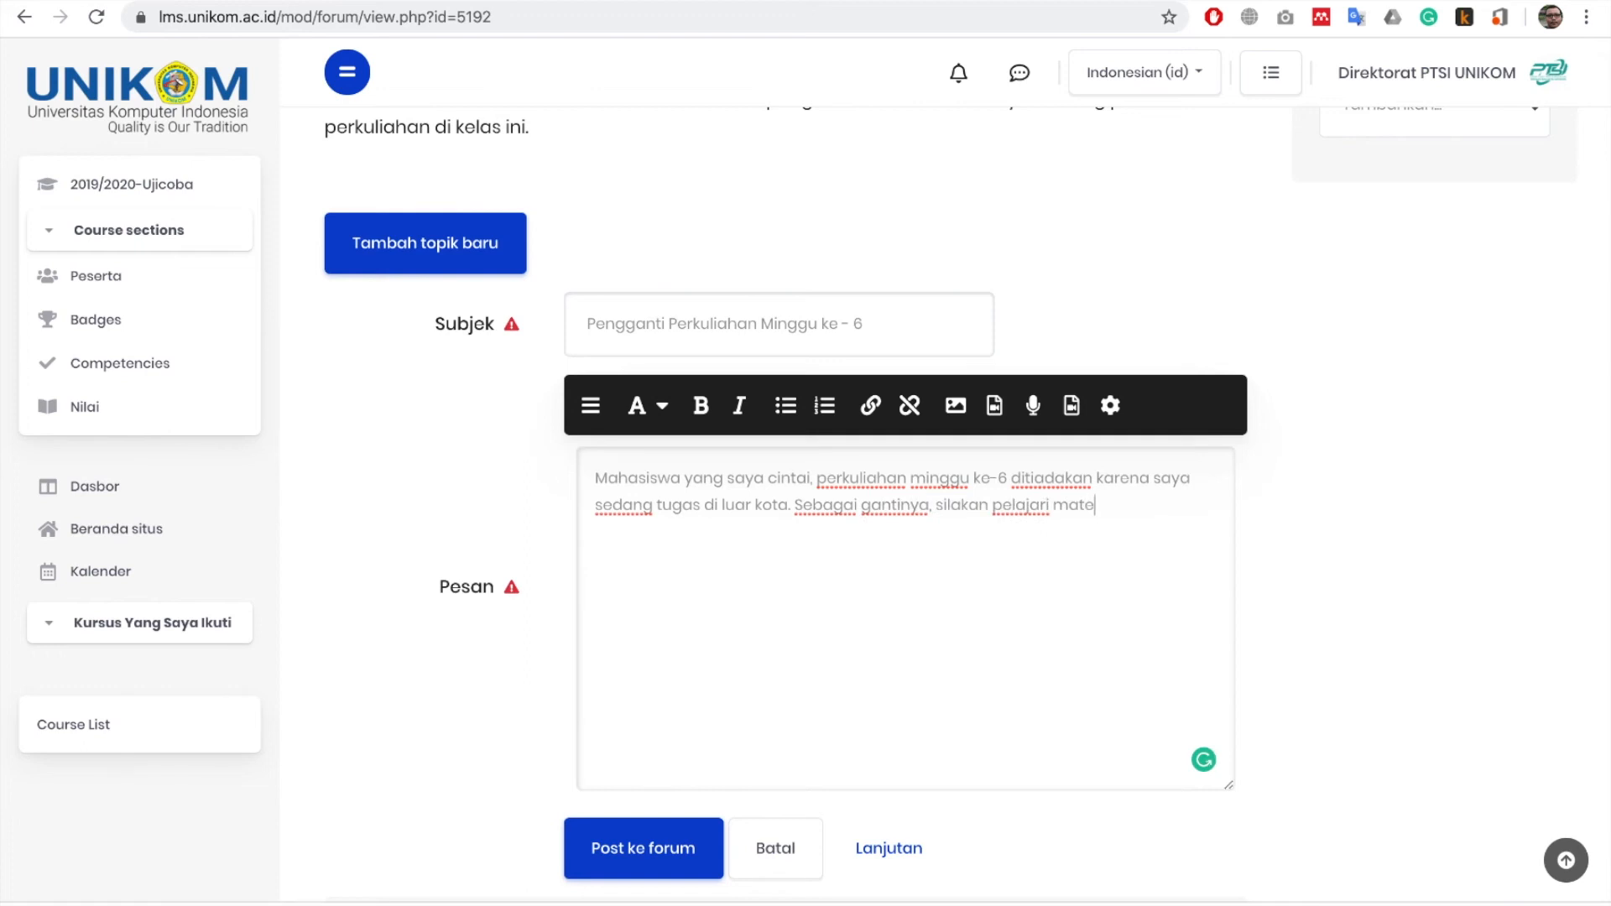
pyautogui.write('ri dan kerjakan tugas yang ada pada')
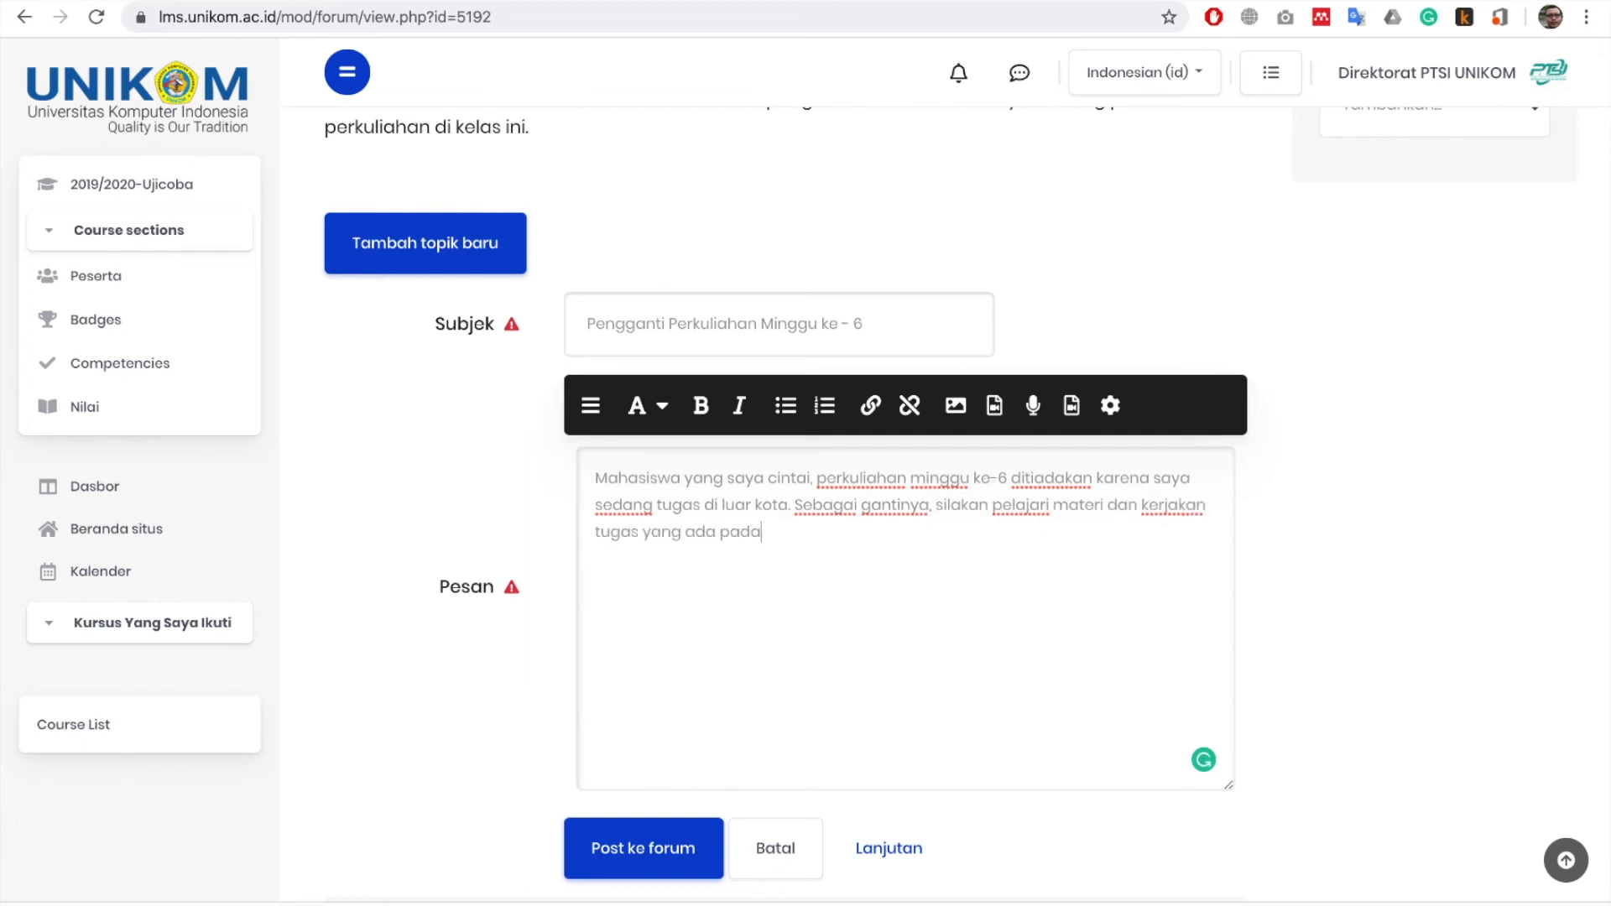
pyautogui.write(' section xxx. Terima kasih.')
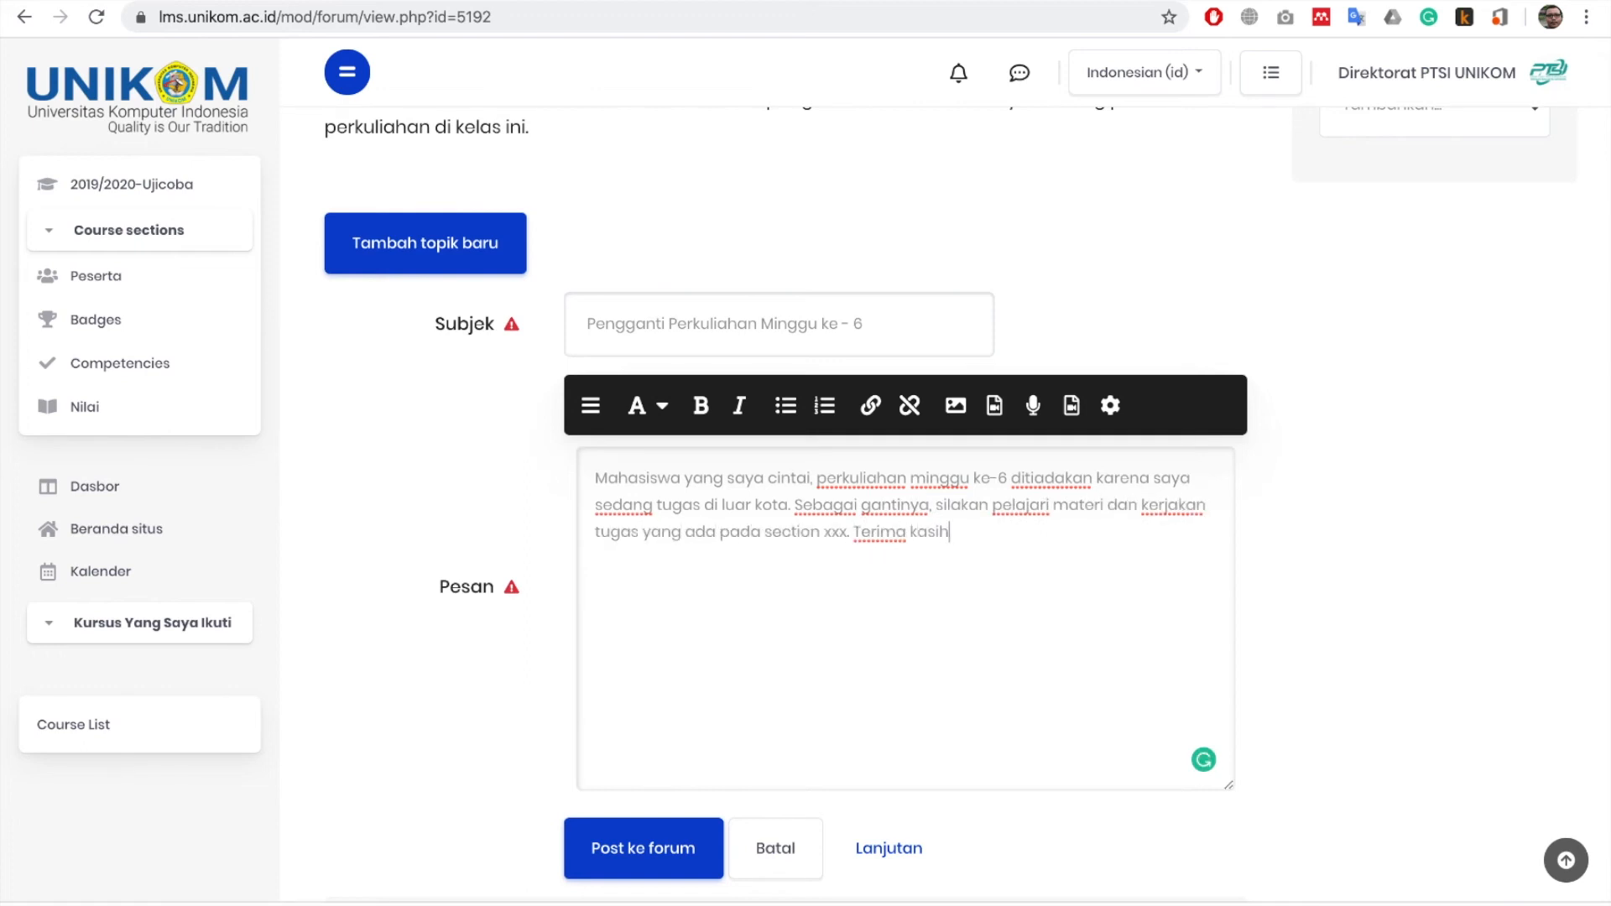
pyautogui.scroll(-1, 757, 594)
pyautogui.scroll(-2, 757, 593)
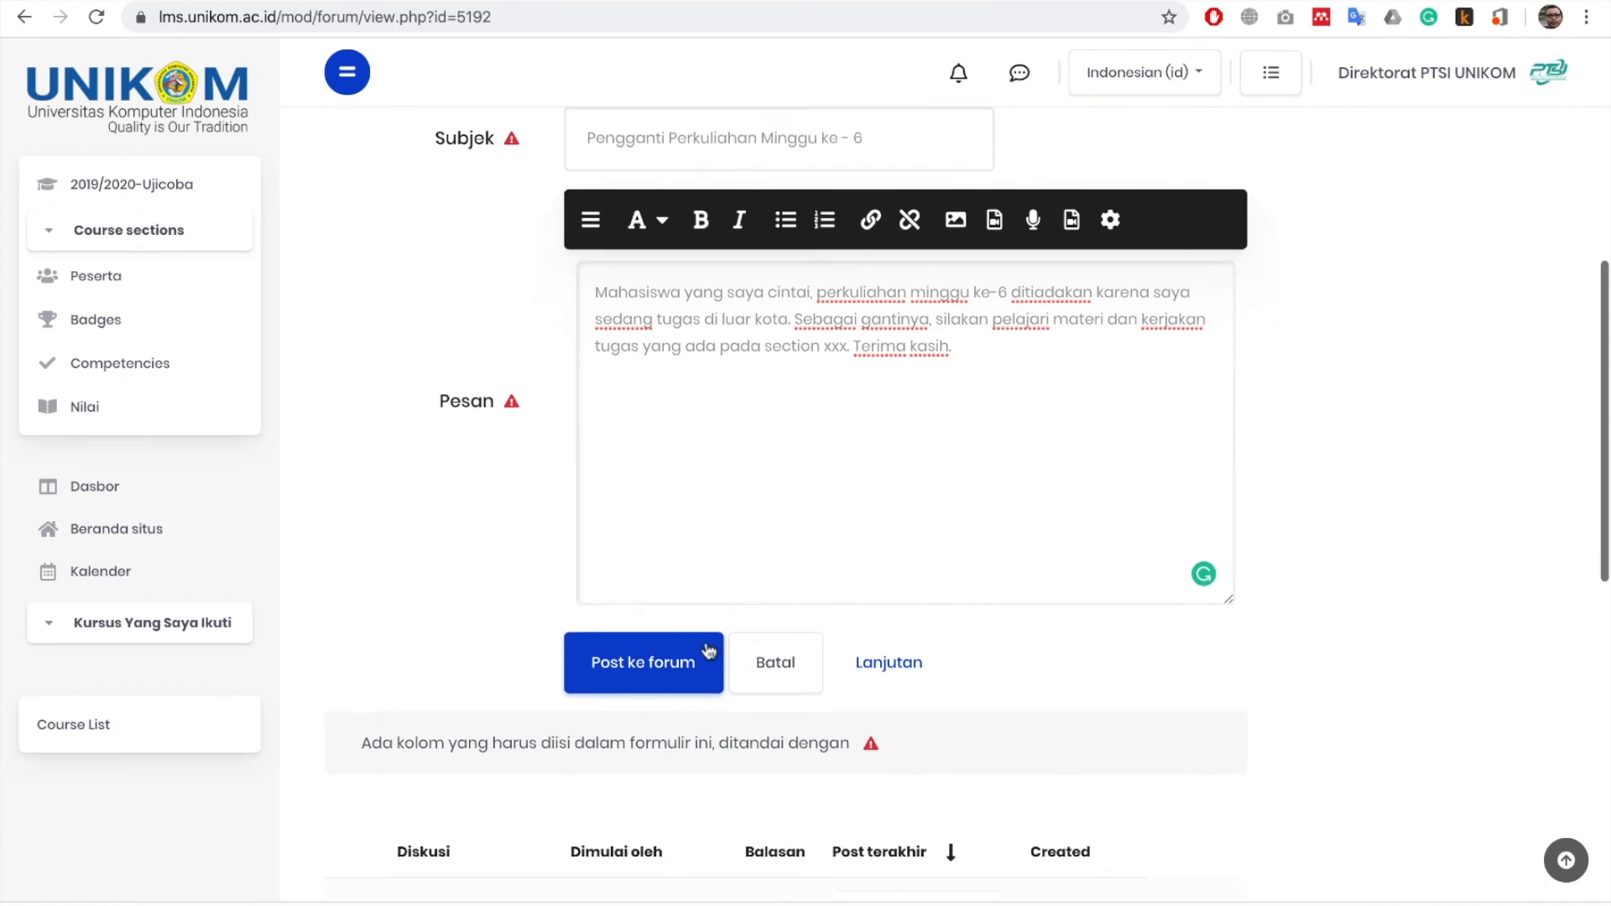
pyautogui.click(674, 686)
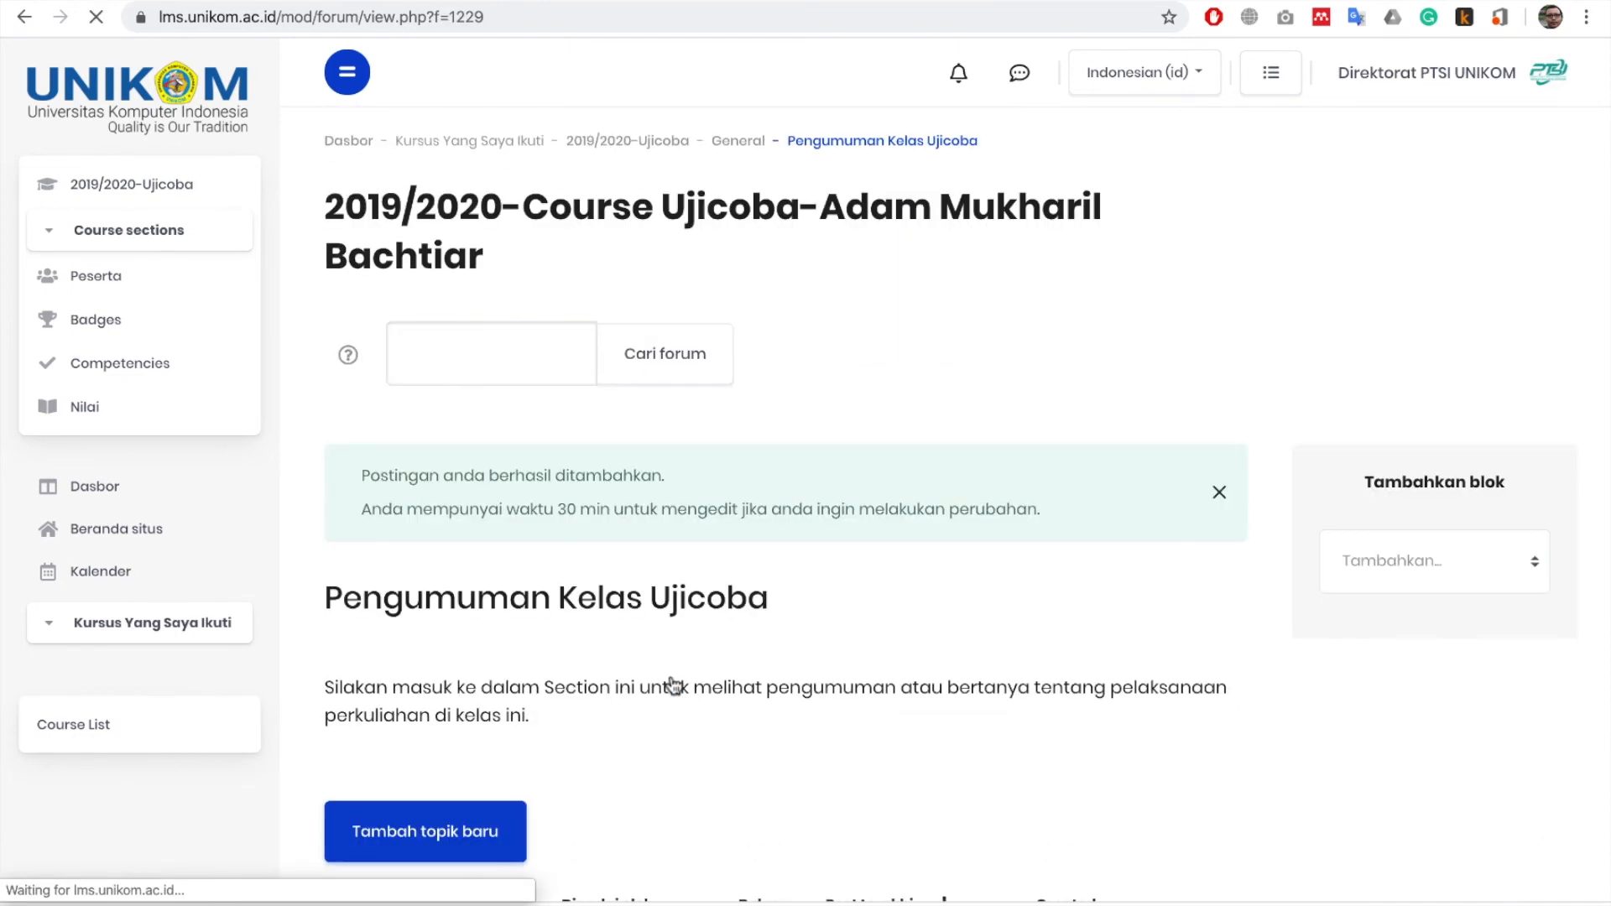
# Open the existing discussion "Pengganti perkuliahan Minggu ke-5" from the forum's topic list.
pyautogui.scroll(-6, 673, 687)
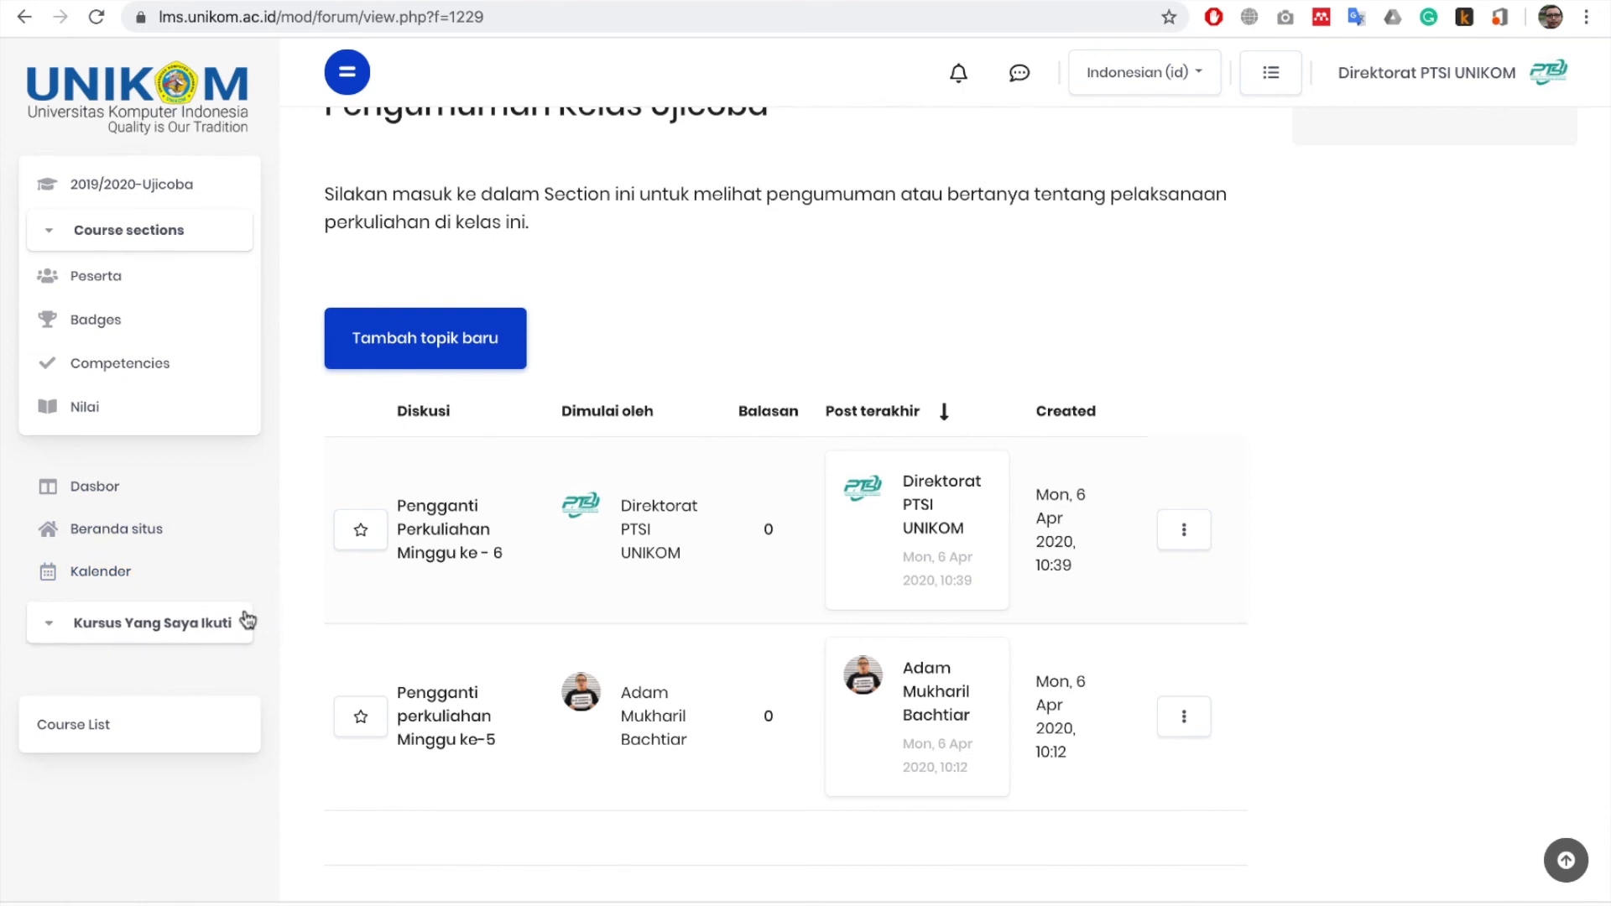
pyautogui.click(442, 732)
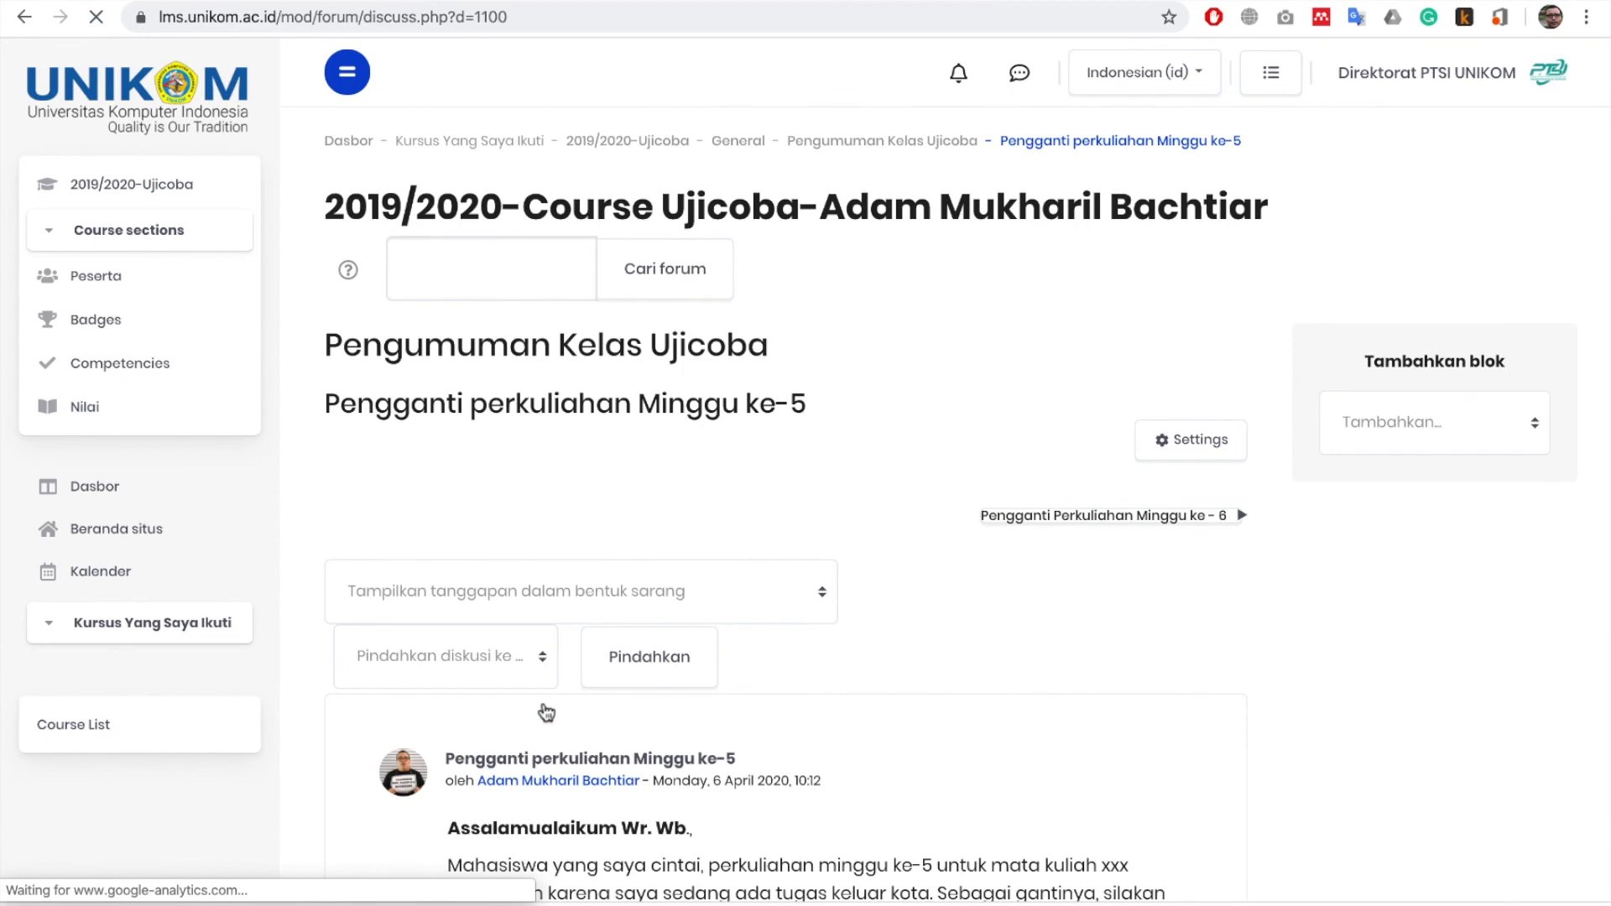
# Reply to the week 5 replacement post with "Punten Bapak, Section yang akan menjadi pengganti section yang mana ya, Pak?" and submit it.
pyautogui.scroll(-10, 522, 715)
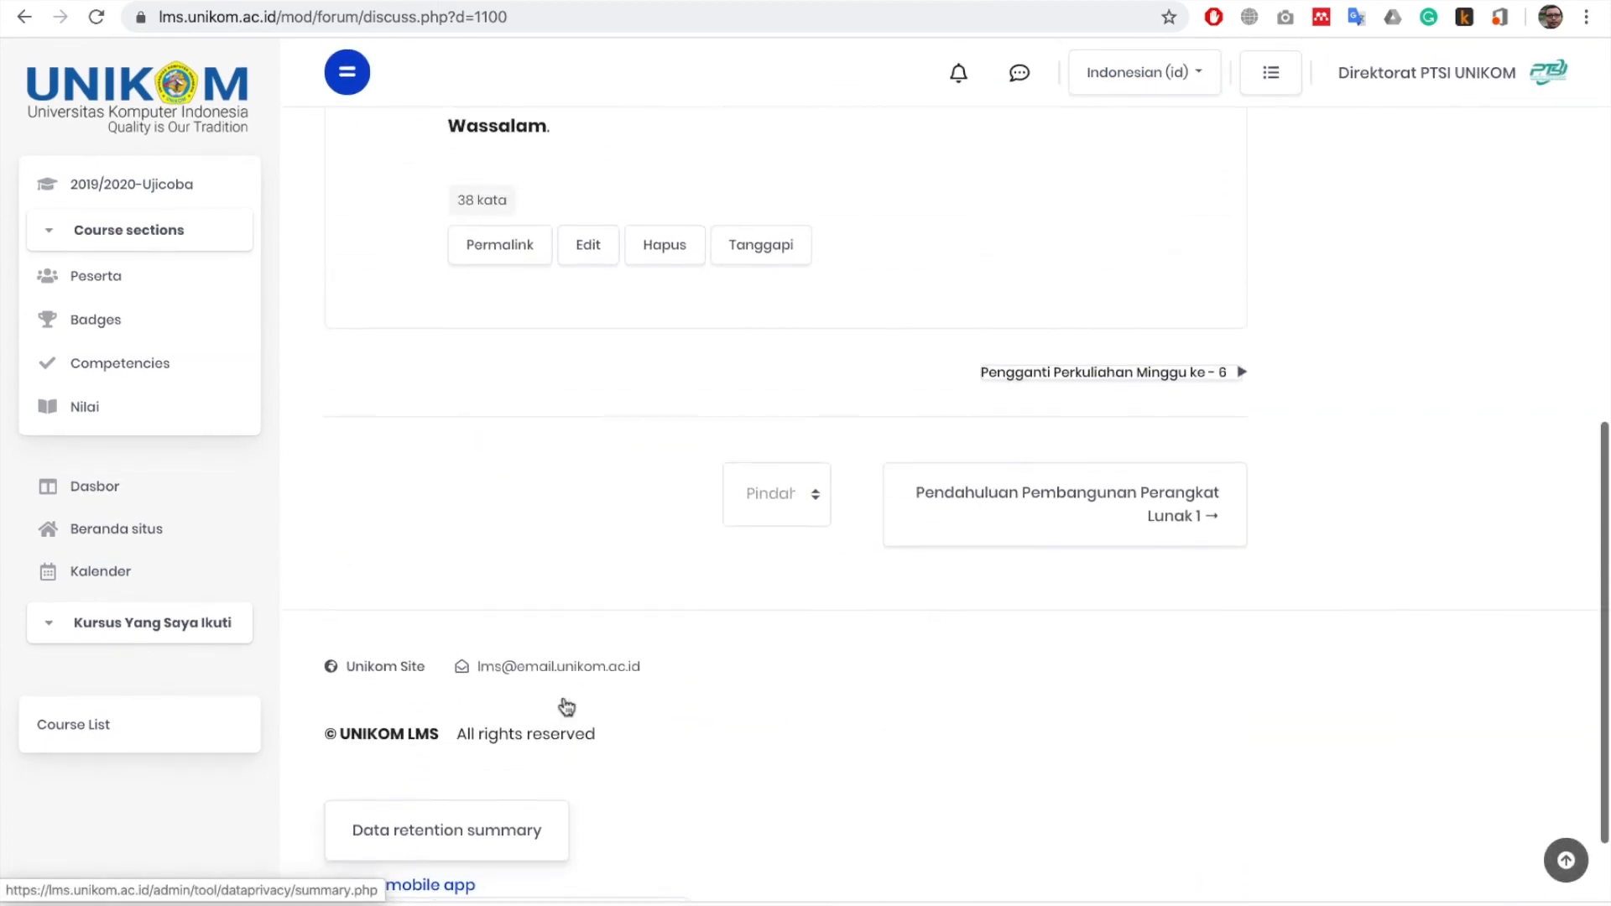
pyautogui.scroll(4, 567, 708)
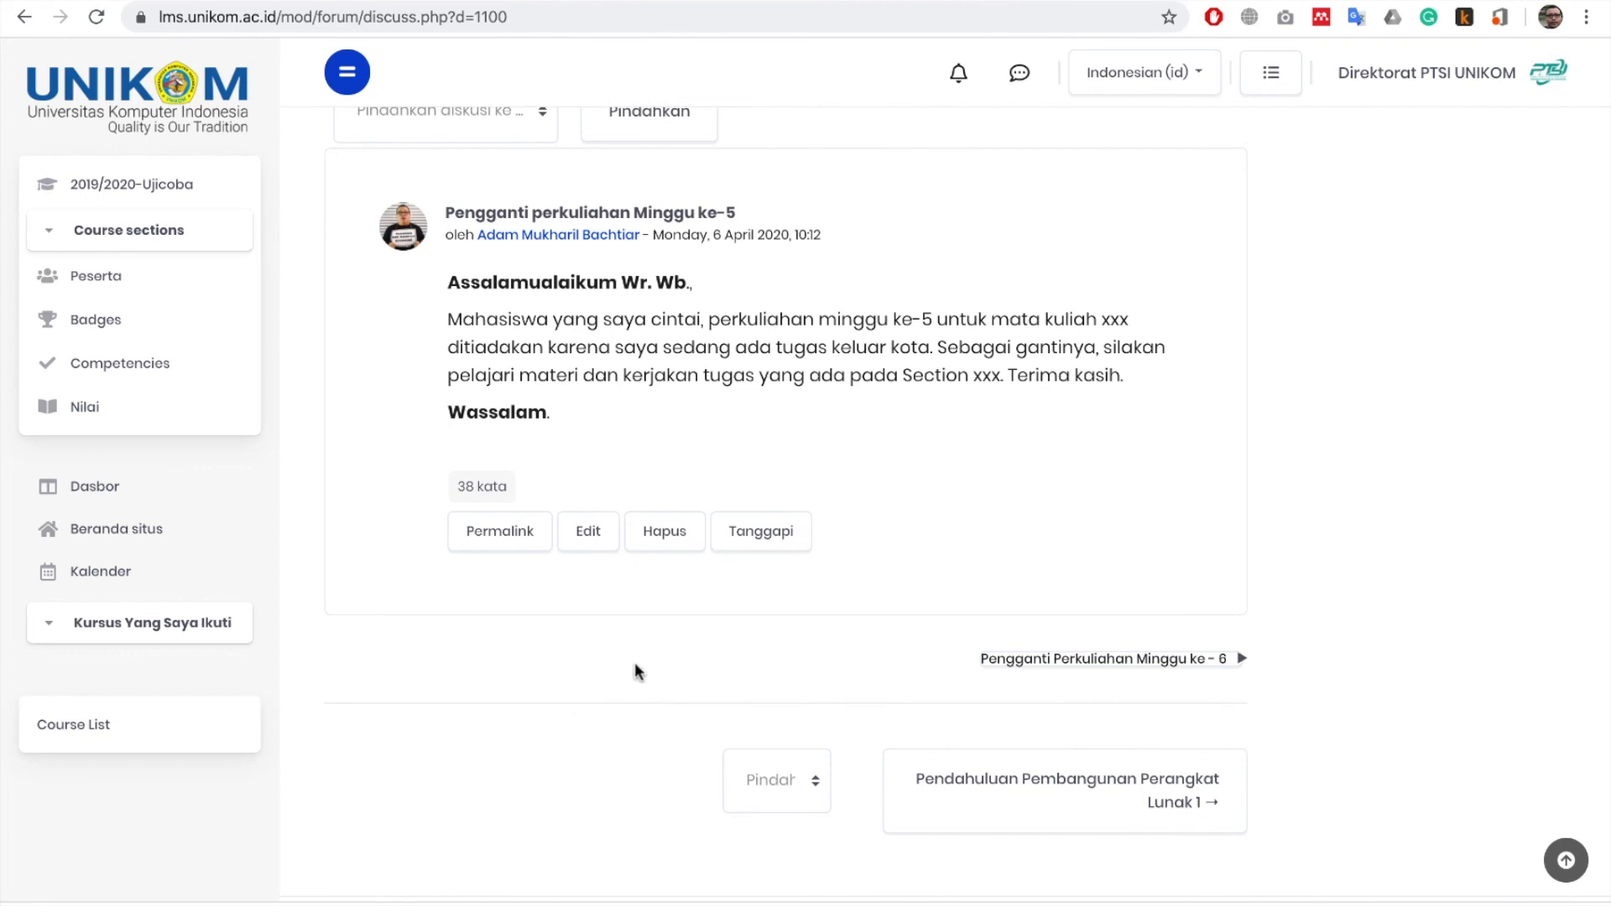
pyautogui.click(792, 537)
pyautogui.write('Punt')
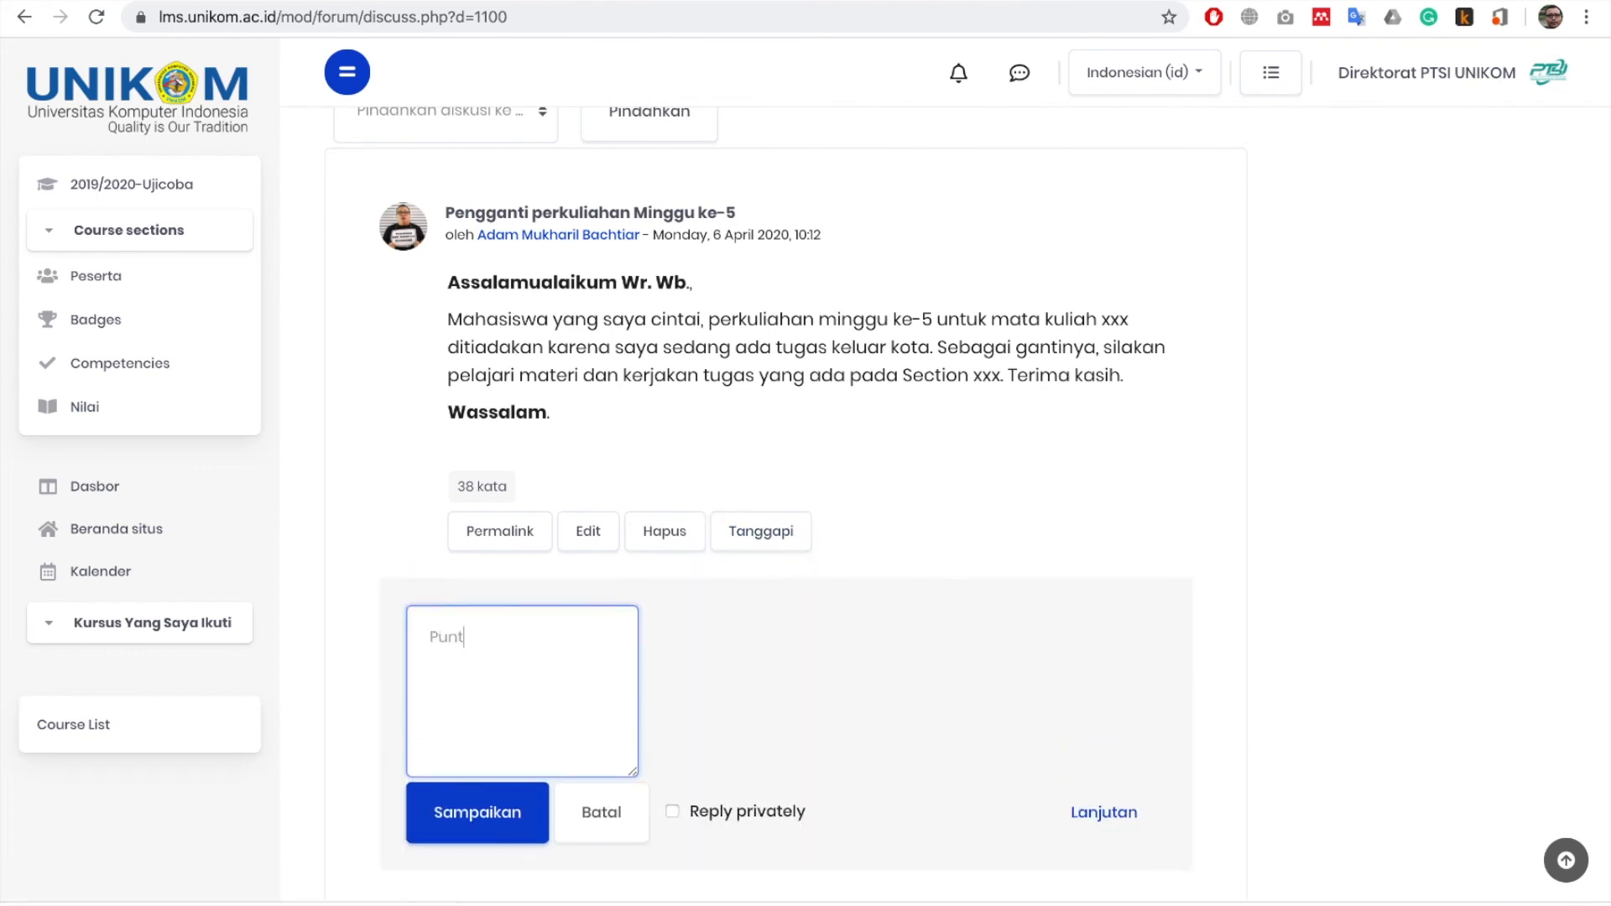
pyautogui.write('en Bapak, Sectionb')
pyautogui.press('BackSpace')
pyautogui.write('yang akan menjadi pengganti section yang mana ya, Pak?')
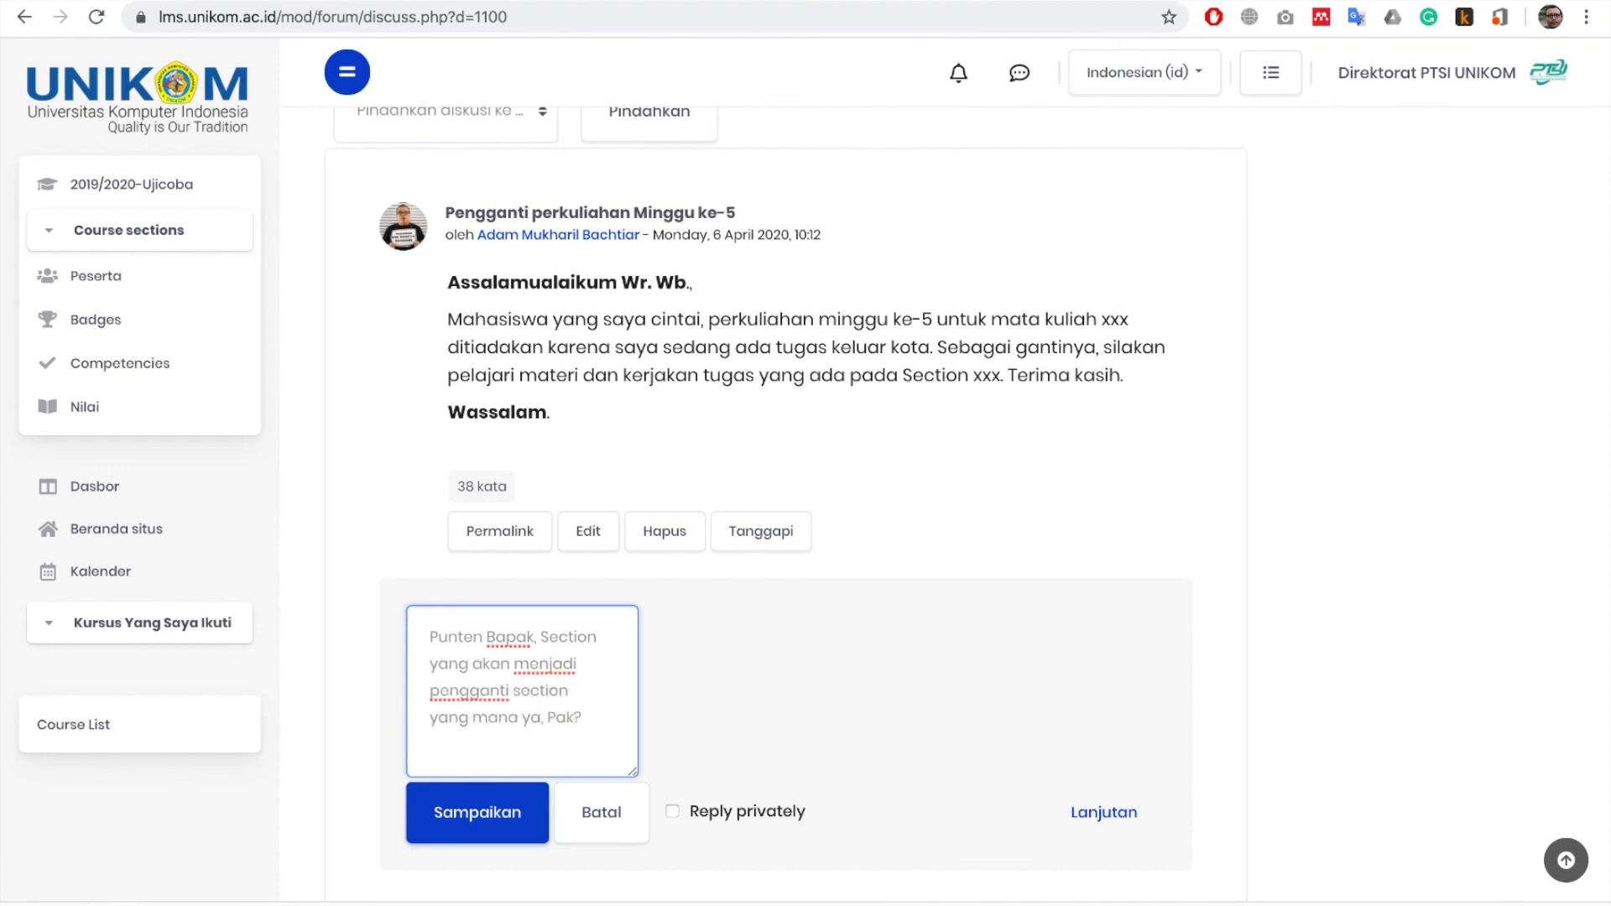
pyautogui.click(514, 818)
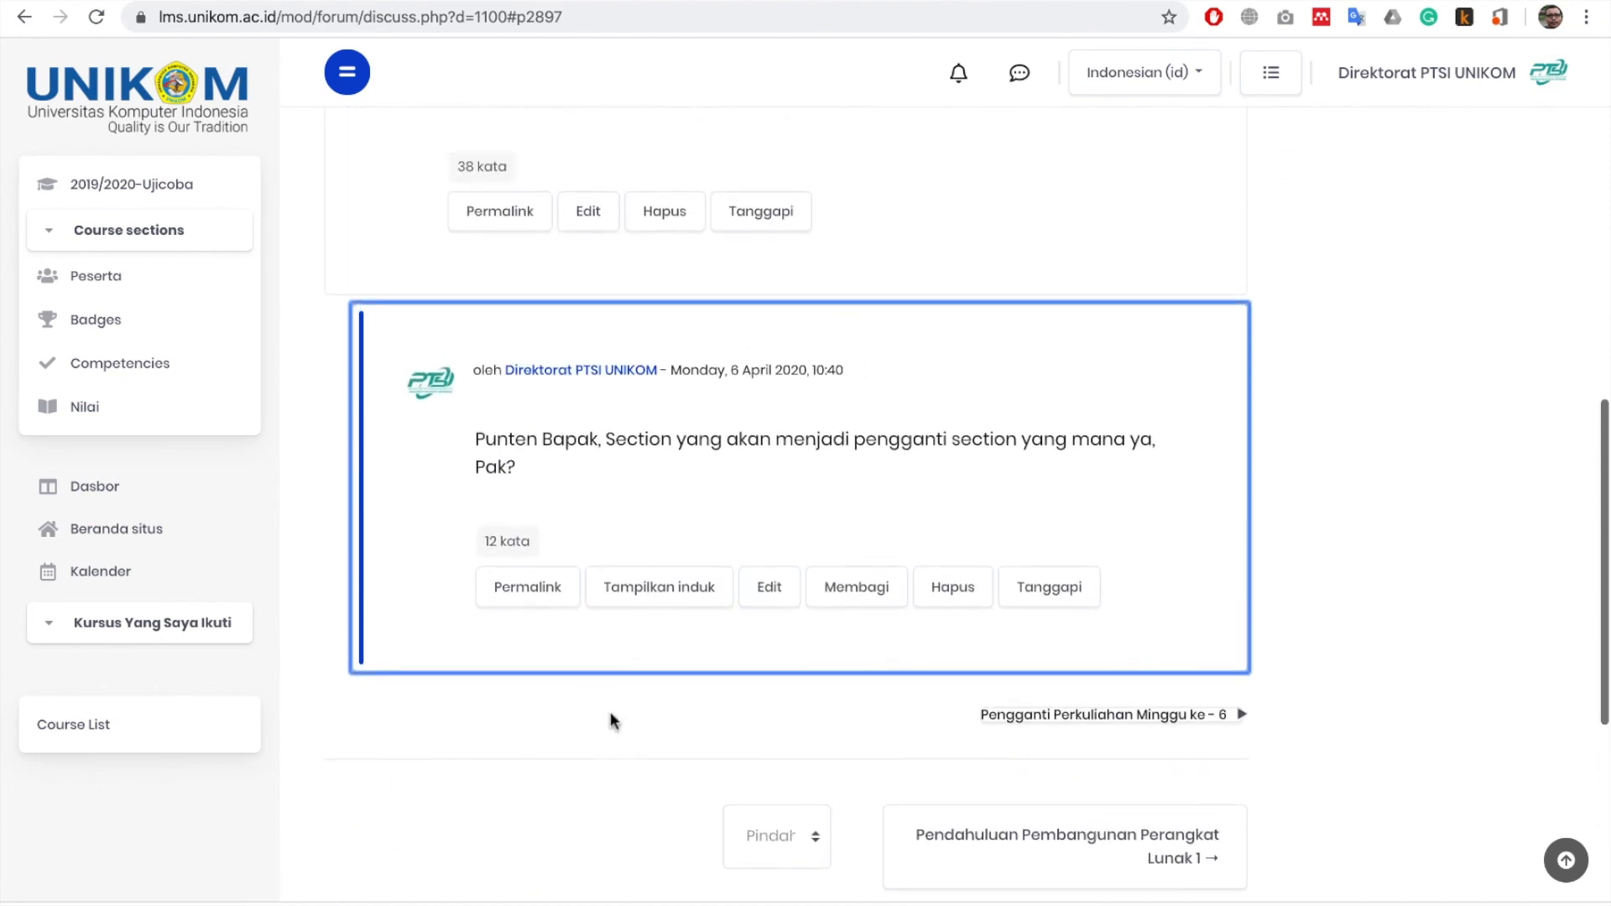
pyautogui.scroll(3, 611, 718)
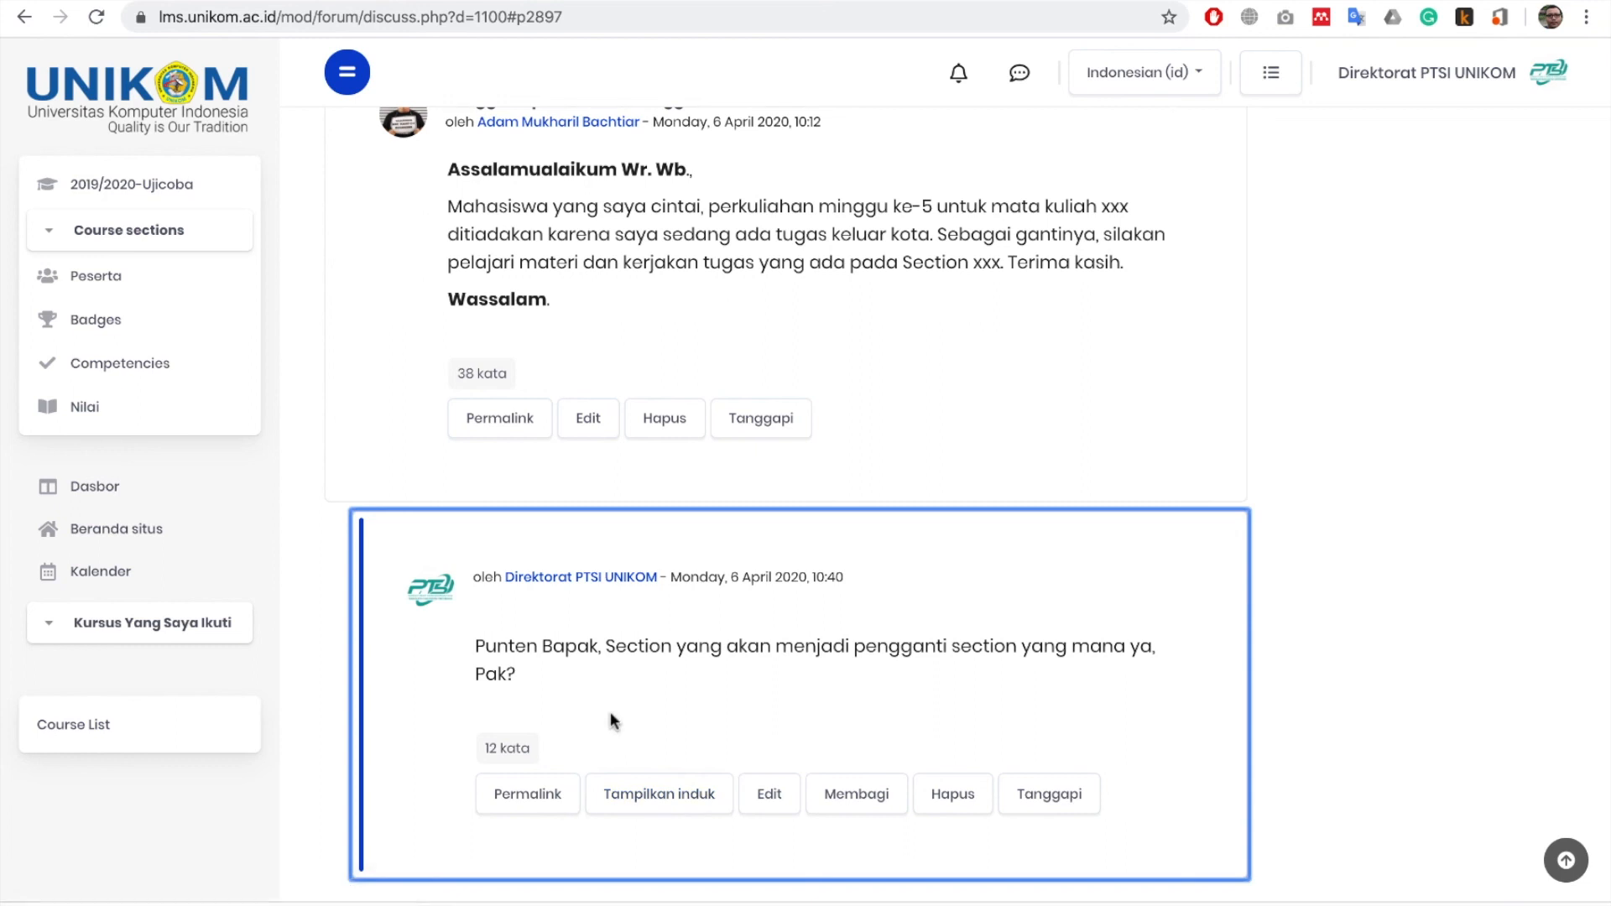
pyautogui.scroll(-1, 610, 712)
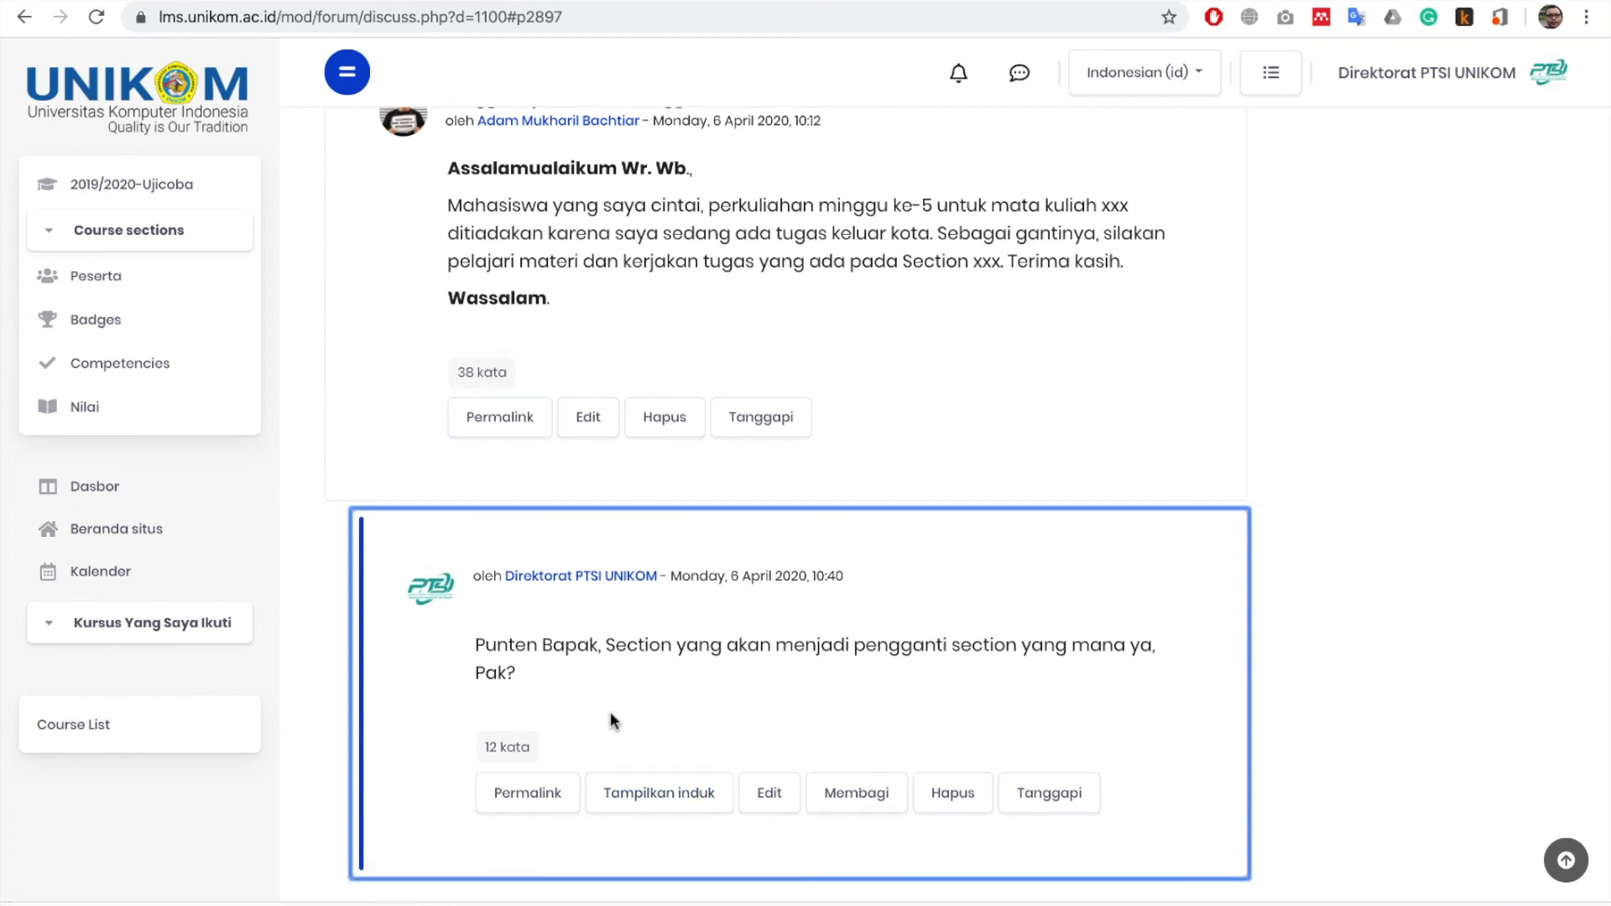